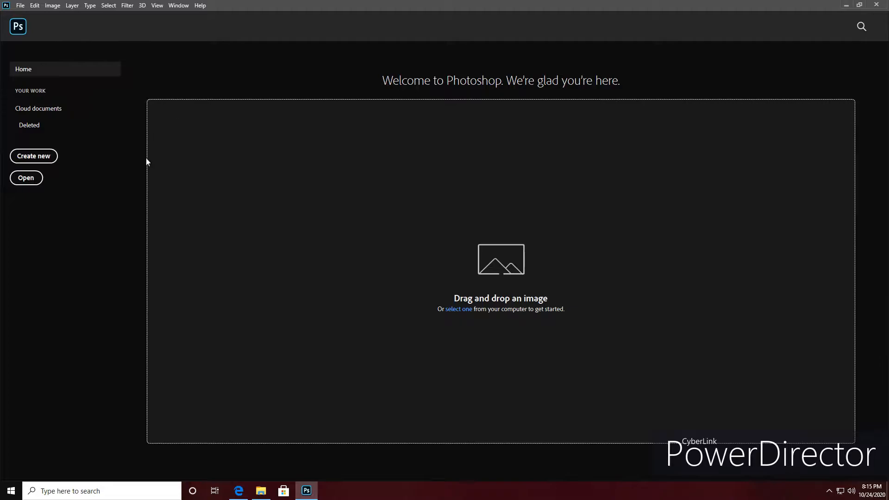
Create a new 3000 x 3000 px RGB document at 72 ppi with a white background.
left_click(41, 160)
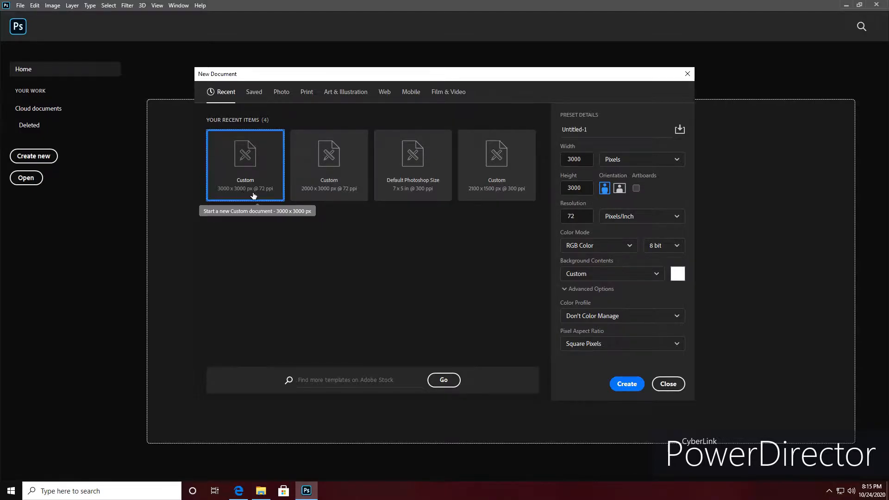
left_click(627, 384)
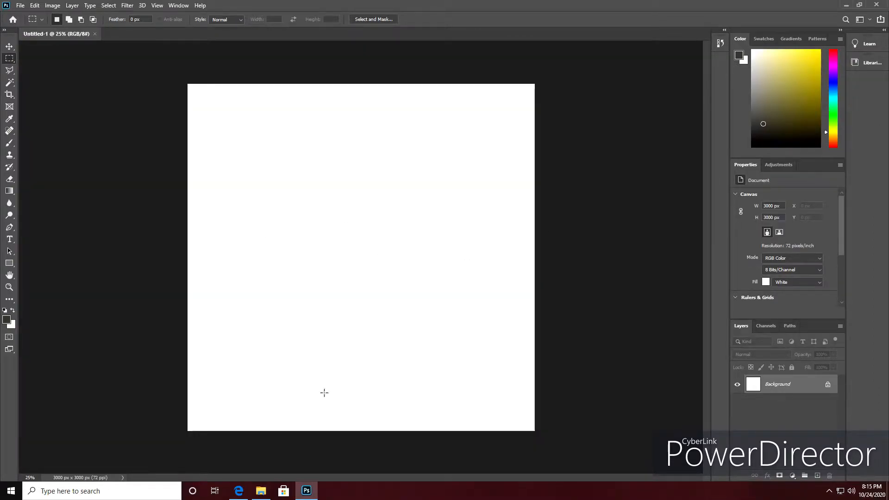
Place the Tolkien portrait sketch from the assignment_6 folder, scaled to about 302% and positioned on the canvas's left side.
mouse_move(261, 495)
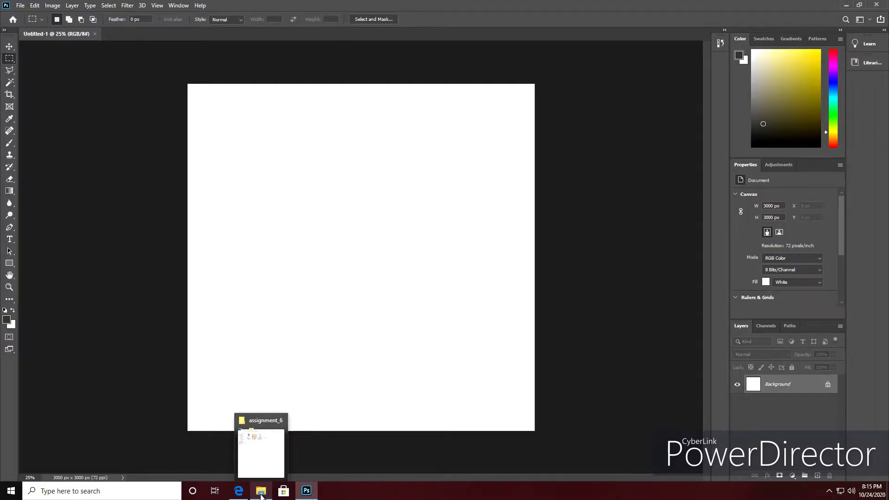
left_click(261, 495)
left_click_drag(667, 88, 343, 202)
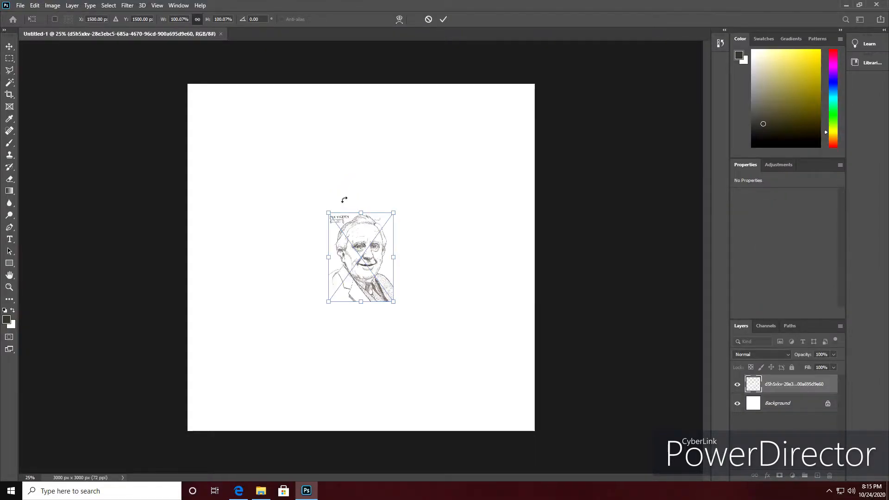
left_click_drag(328, 304, 226, 402)
left_click_drag(394, 214, 440, 149)
left_click_drag(366, 225, 331, 218)
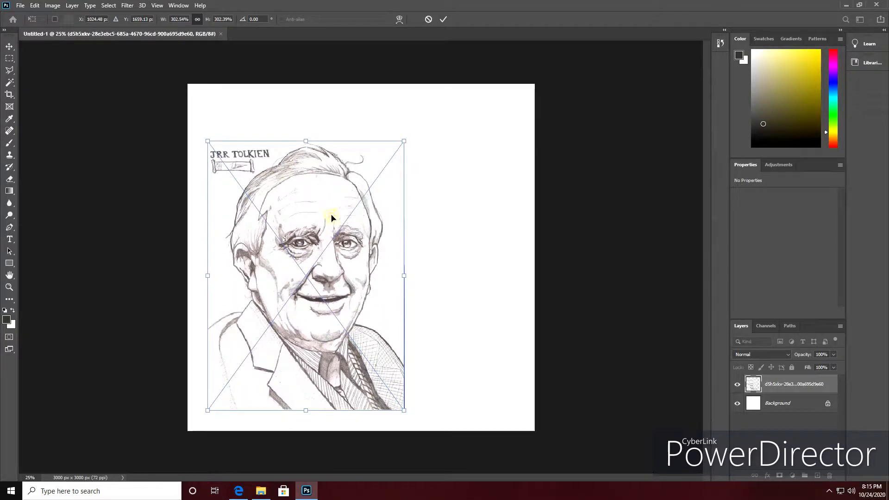
key("Return")
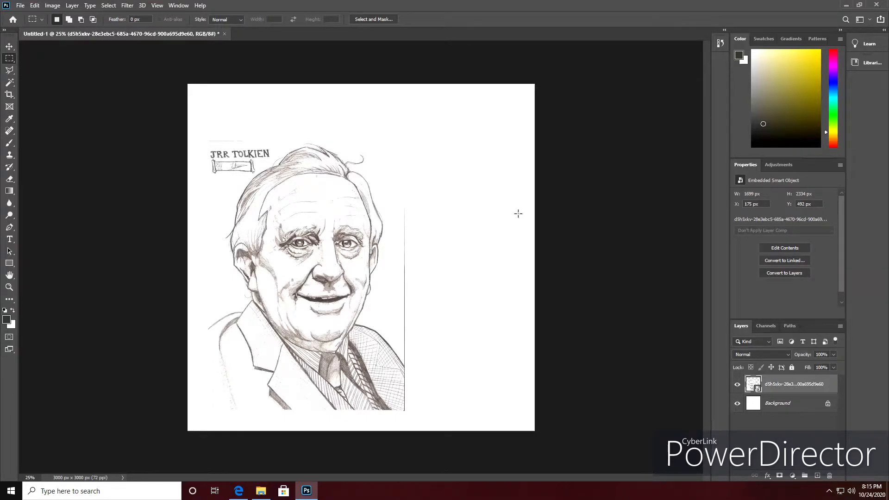
Rasterize the portrait layer and cut away the lettering and scroll drawing beside the head.
right_click(774, 387)
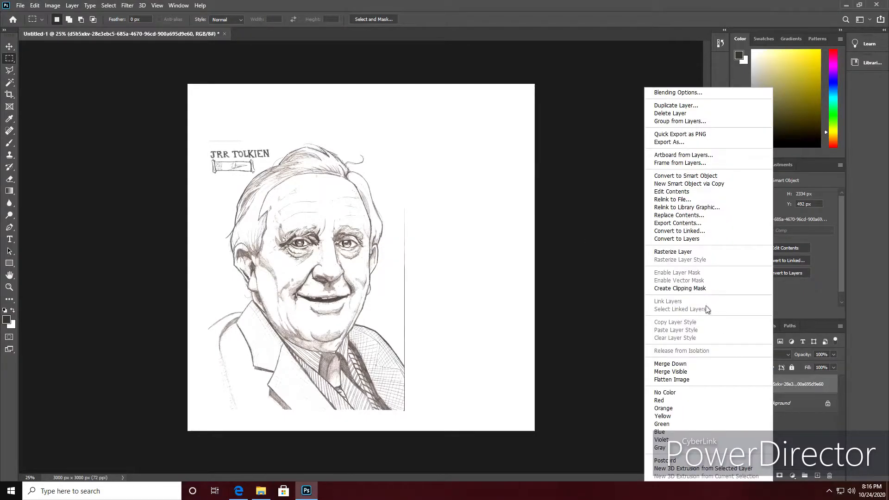
left_click(678, 252)
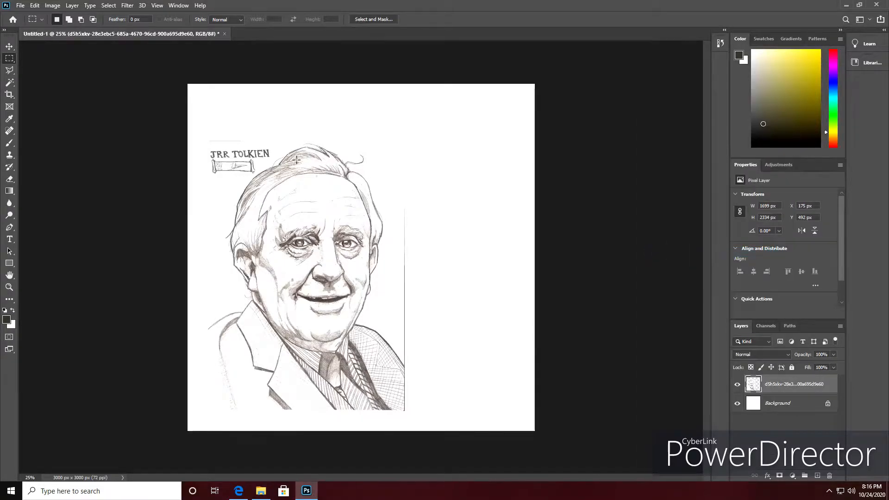
right_click(9, 58)
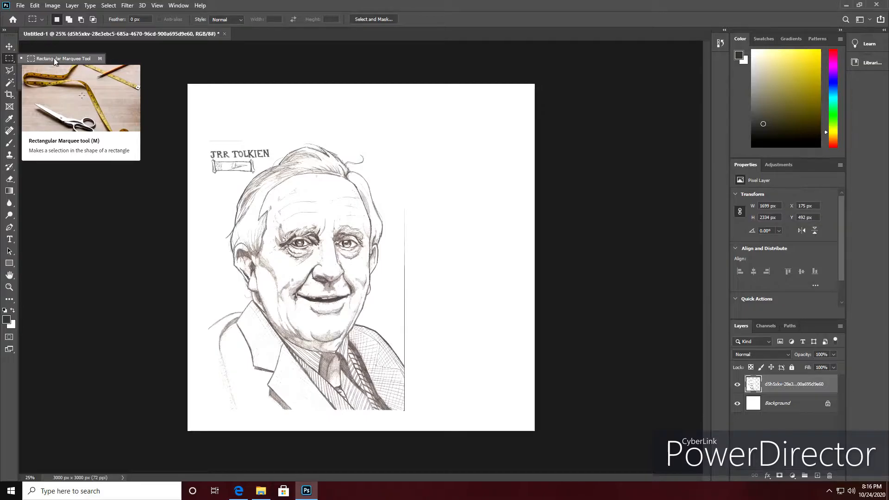
left_click(202, 139)
left_click_drag(203, 131, 262, 174)
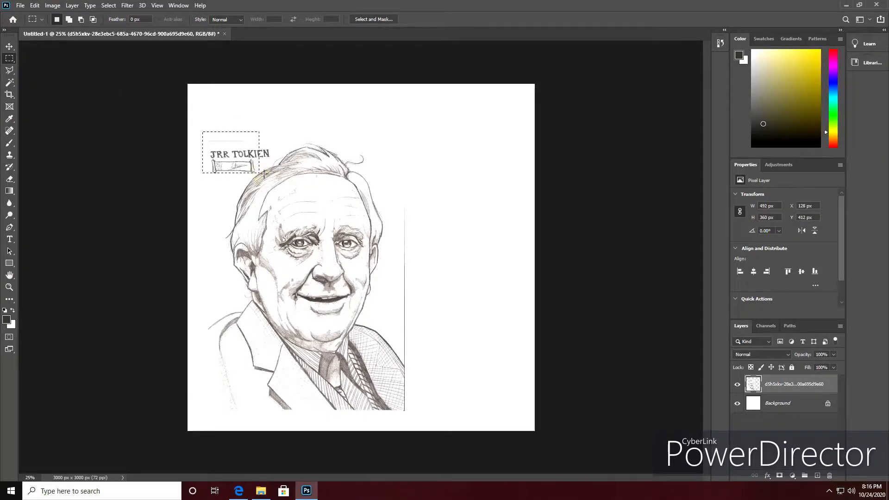
key("ctrl+x")
left_click_drag(252, 138, 271, 161)
key("ctrl+x")
Delete the vertical line along the portrait's right edge and clear the leftover specks near its upper-left corner.
left_click_drag(399, 178, 412, 276)
left_click_drag(405, 181, 418, 413)
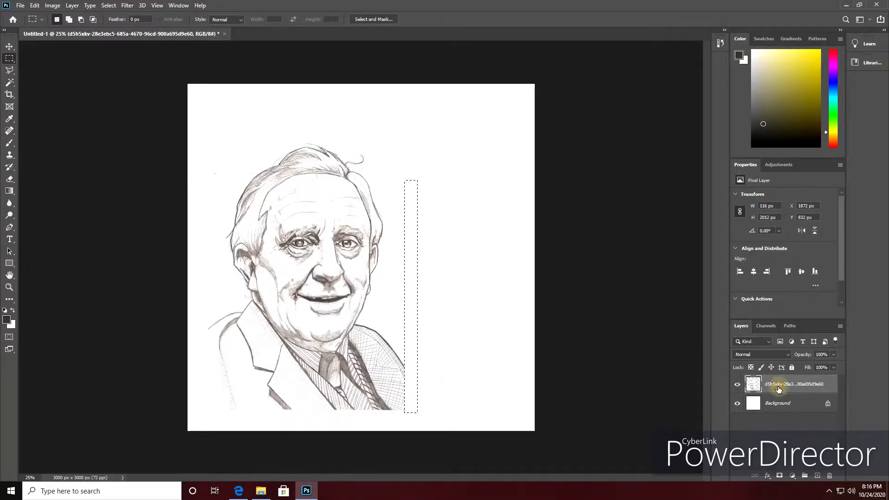
left_click_drag(204, 131, 356, 384)
left_click(408, 259)
left_click_drag(404, 259, 416, 411)
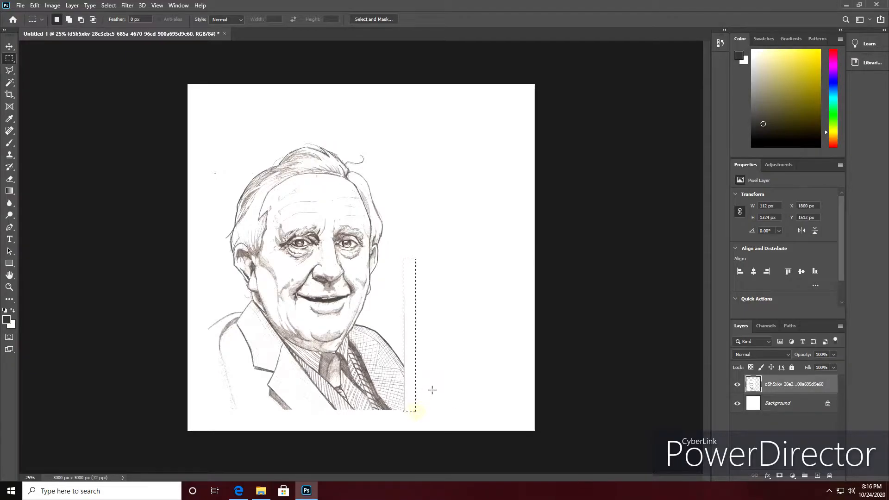
key("Delete")
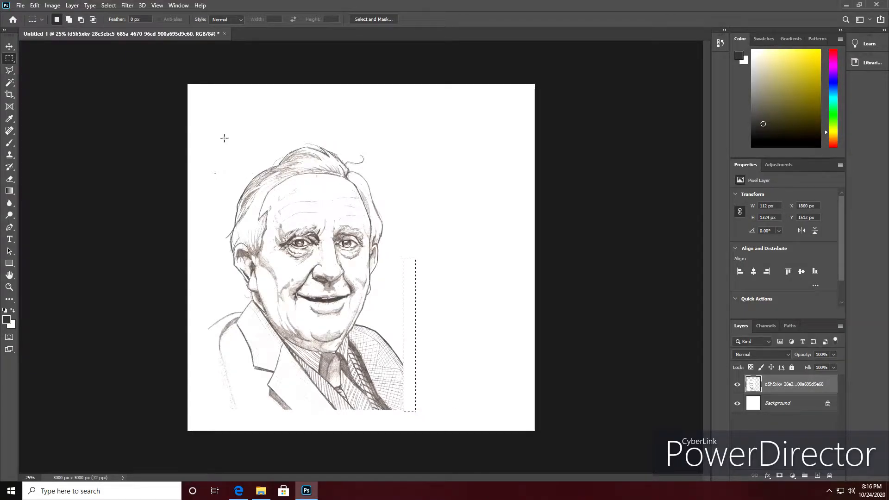
left_click_drag(205, 132, 254, 174)
Save the document on the computer as the Photoshop file challenge_3 with Maximize Compatibility enabled.
left_click(21, 6)
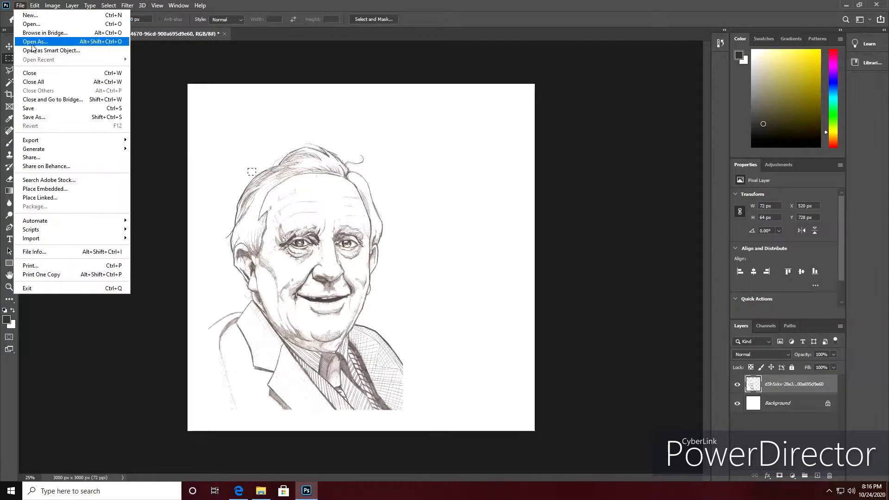
left_click(41, 113)
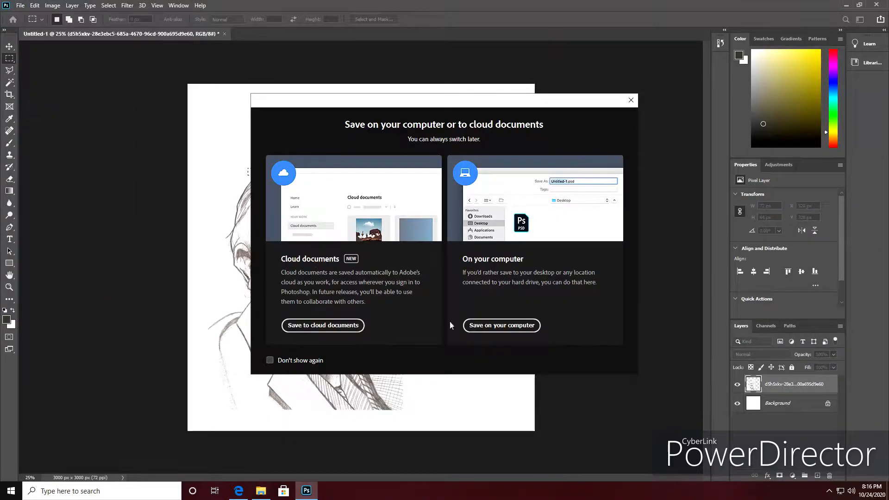
left_click(507, 330)
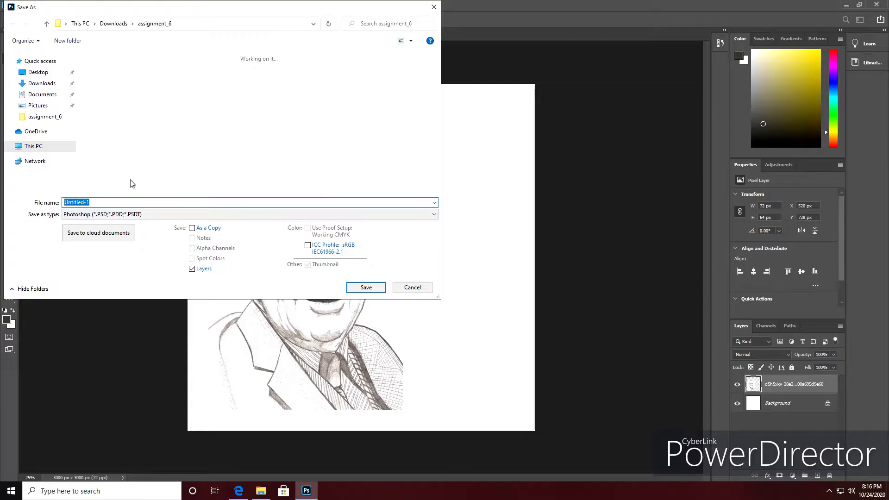
type("challenge_23")
left_click(366, 288)
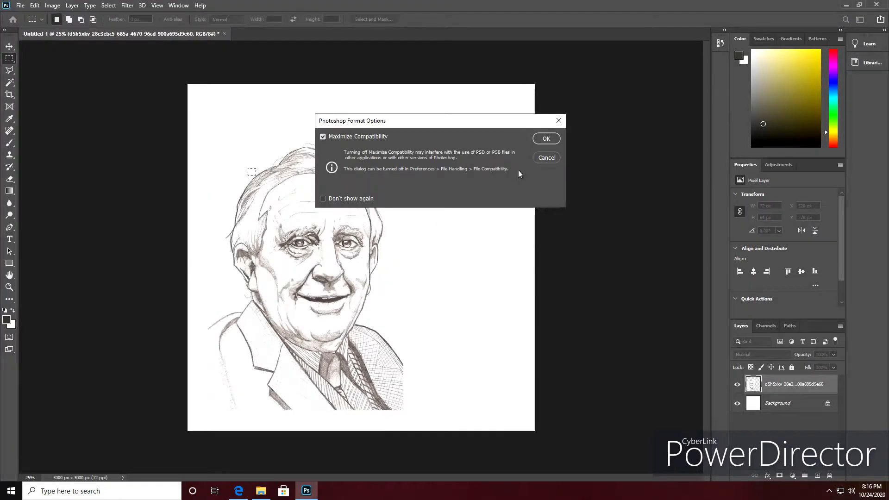
left_click(547, 139)
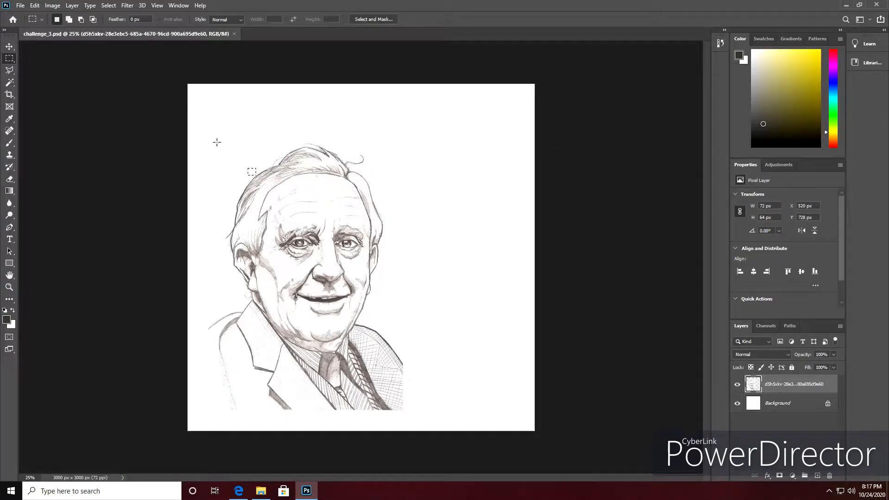
Select the area around the entire portrait and desaturate the sketch.
left_click(52, 6)
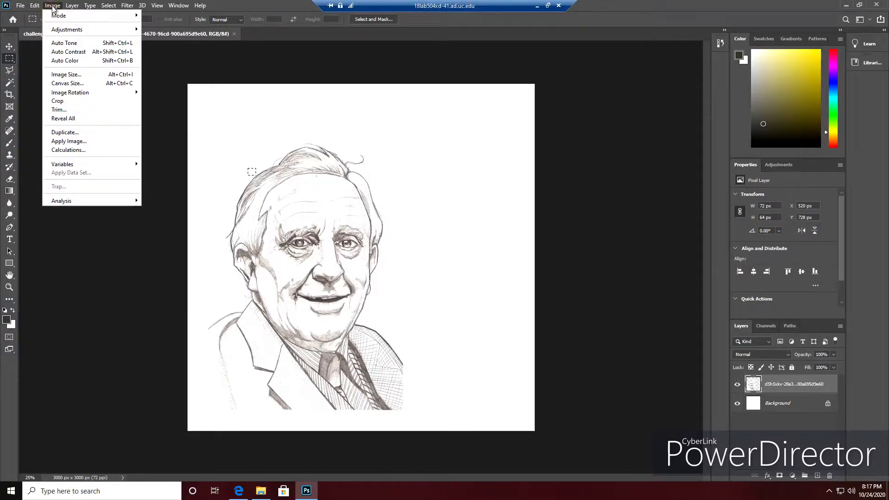
mouse_move(99, 34)
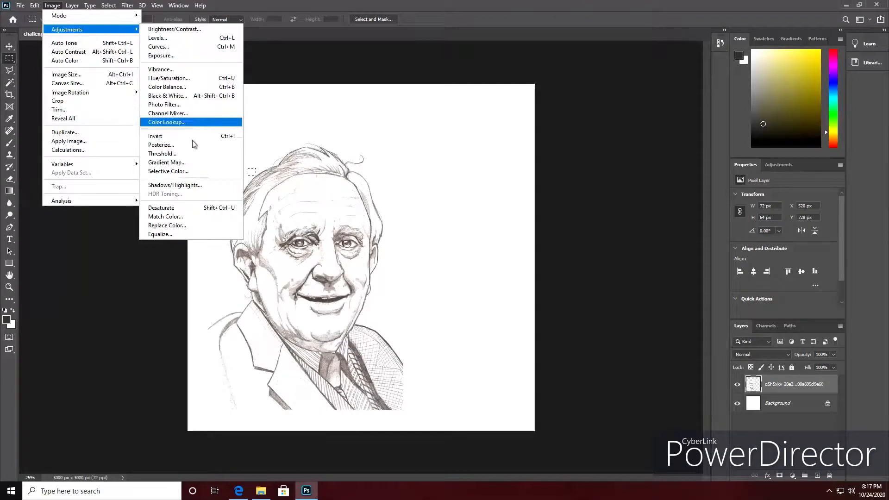
left_click(179, 208)
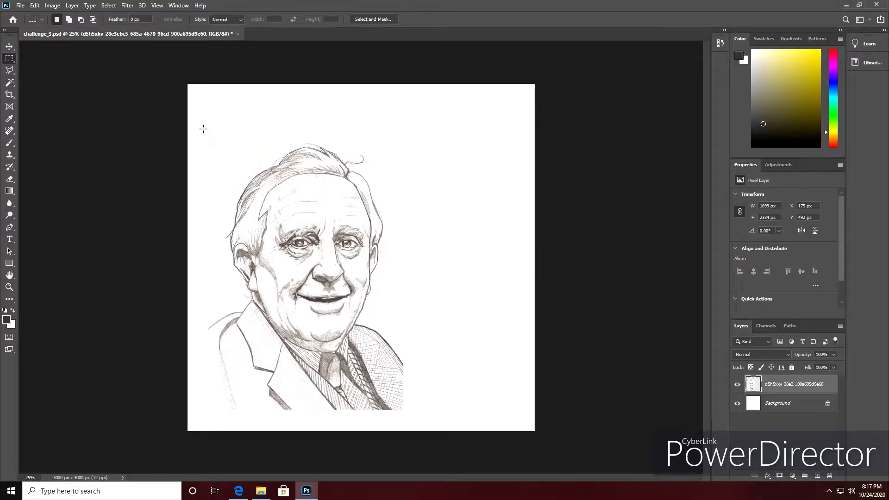
left_click_drag(203, 129, 412, 415)
left_click(52, 5)
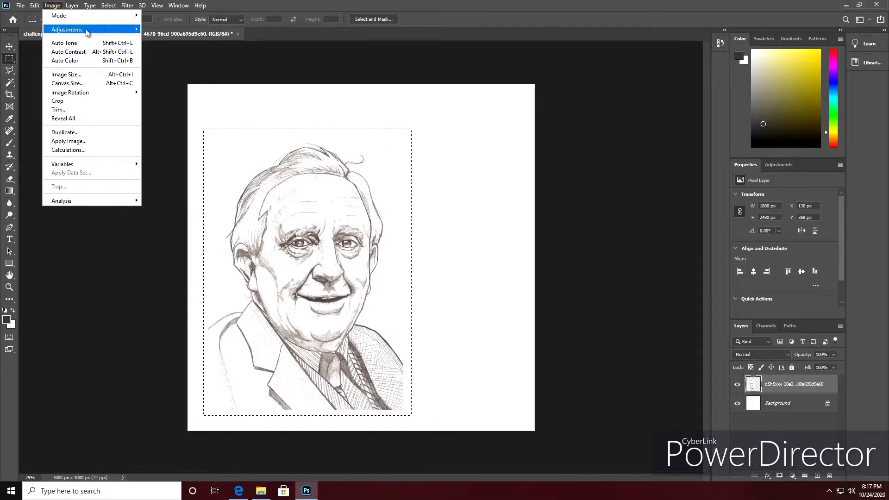
left_click(198, 206)
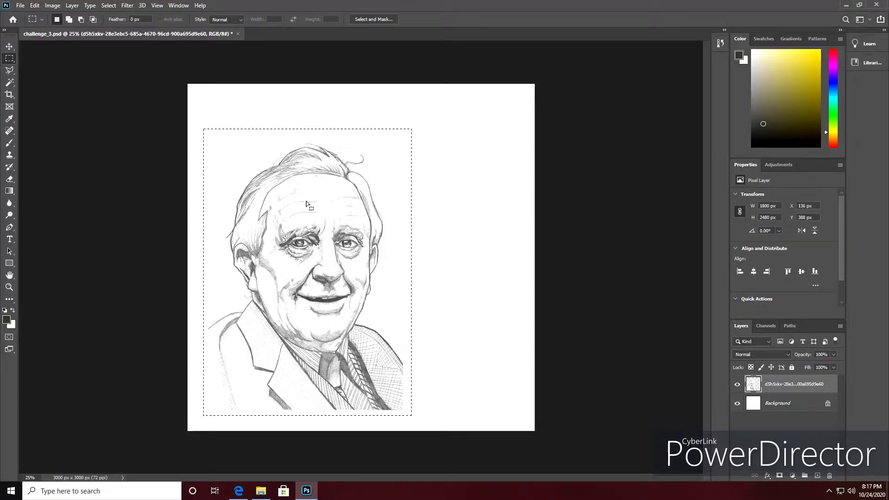
Darken the sketch lines with a Levels adjustment, raising the shadow input level to about 69.
left_click(53, 5)
mouse_move(128, 31)
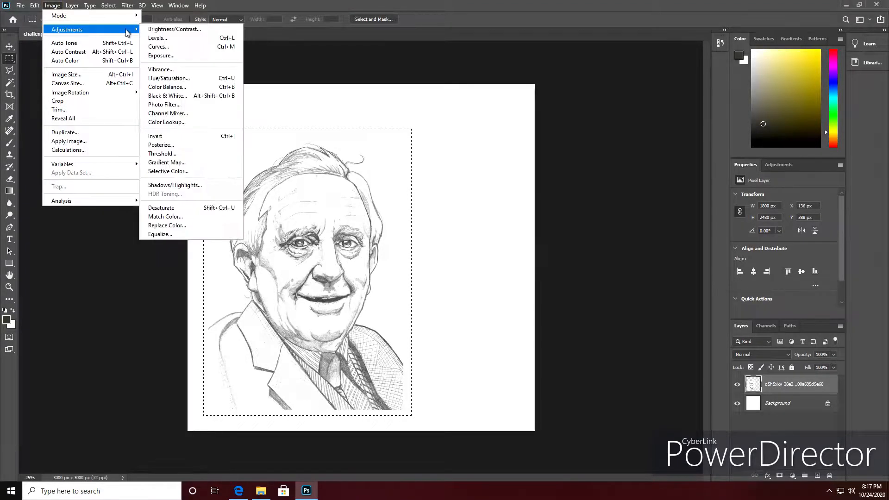
left_click(156, 38)
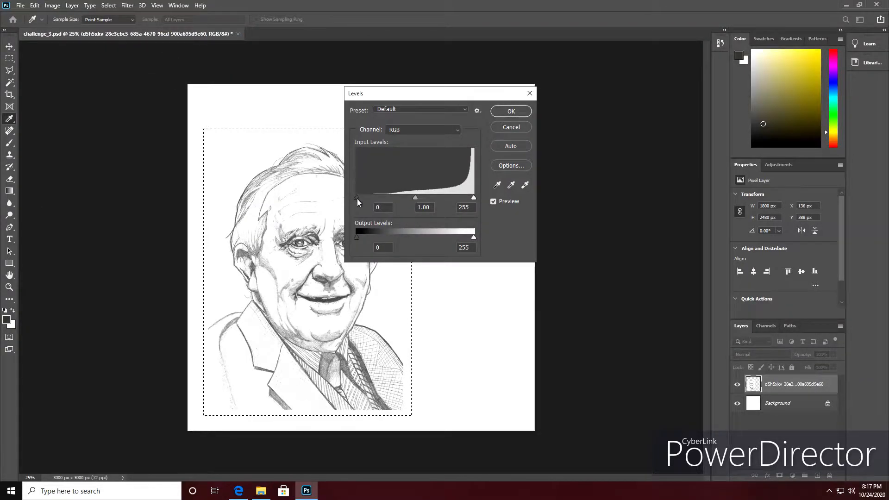
left_click_drag(357, 198, 388, 201)
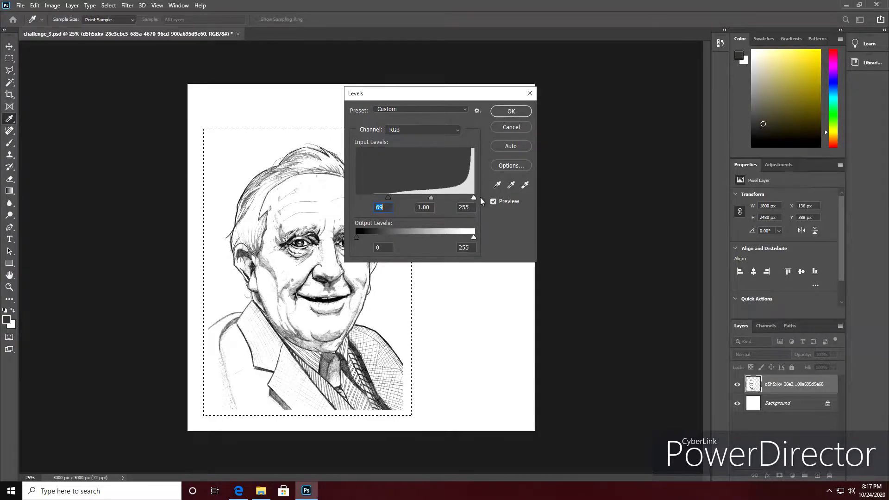
mouse_move(475, 198)
left_mouse_down()
mouse_move(436, 200)
mouse_move(477, 201)
left_mouse_up()
left_click(516, 114)
key("m")
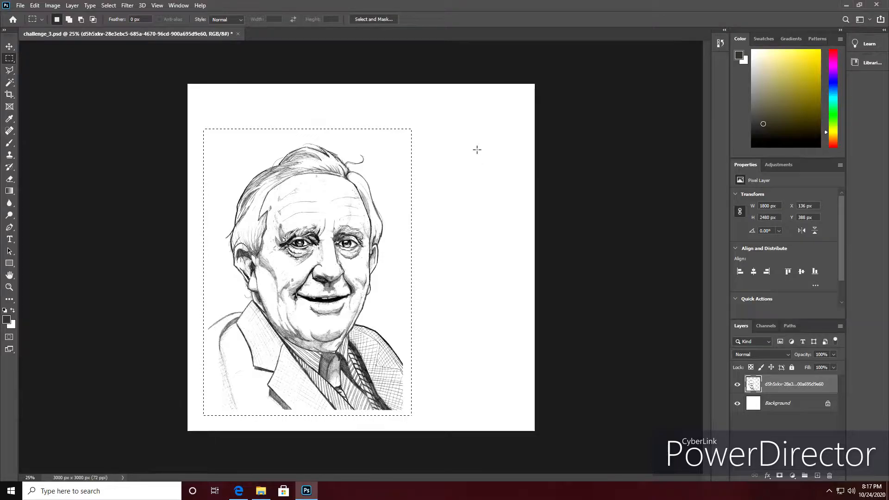
Delete the white Background layer beneath the portrait.
right_click(787, 387)
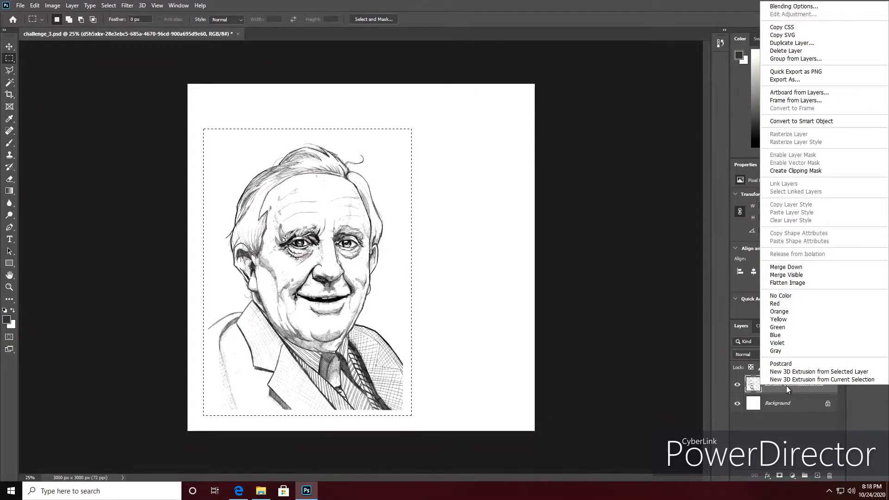
left_click(794, 409)
left_click_drag(805, 409, 831, 477)
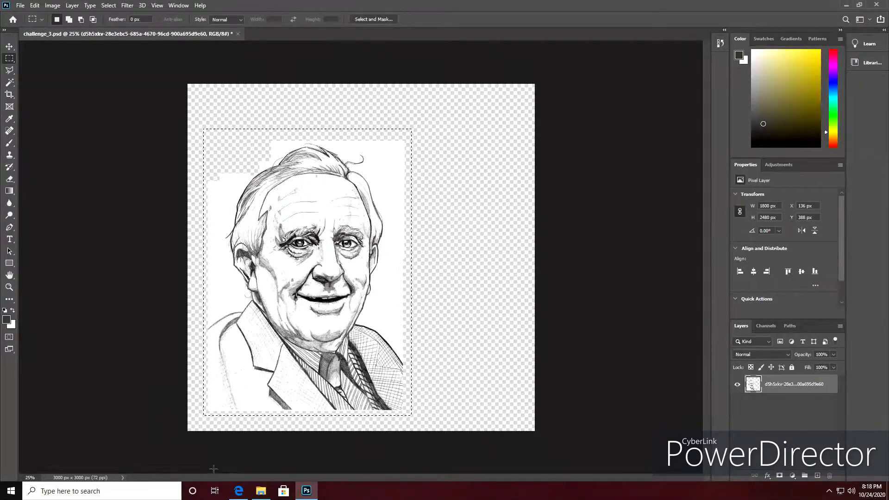
Place the vintage paper image from the assignment_6 folder, stretched to fill the canvas, beneath the portrait layer.
left_click(261, 495)
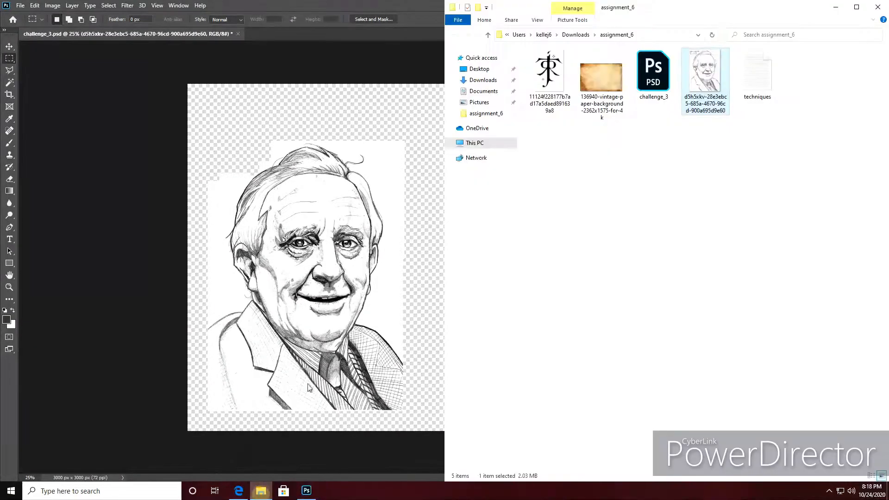
left_click_drag(601, 76, 349, 131)
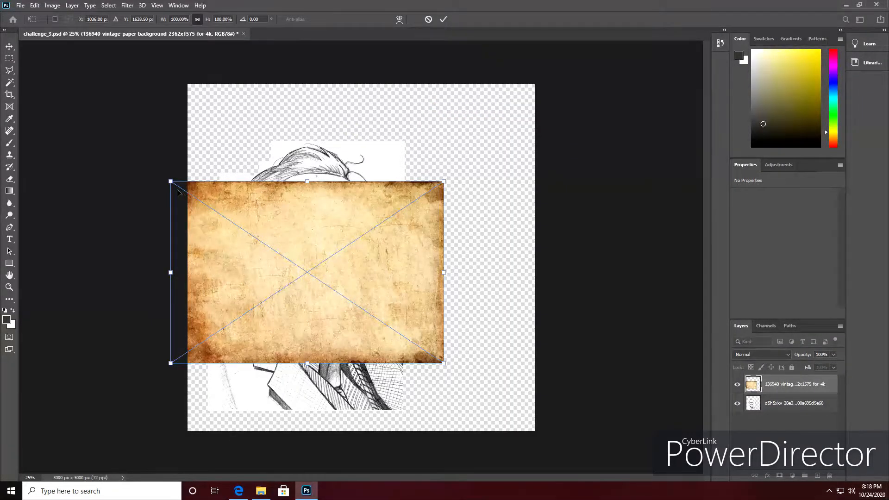
left_click_drag(171, 182, 188, 83)
left_click_drag(443, 362, 536, 431)
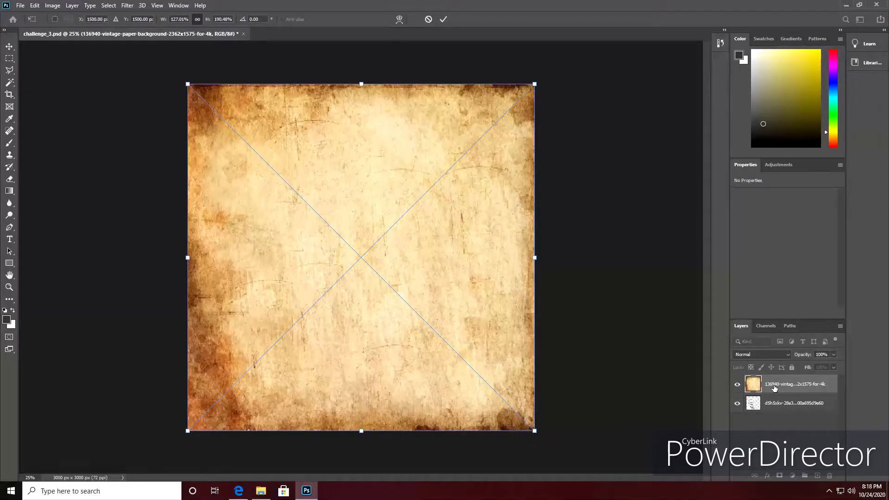
left_click_drag(782, 395, 784, 420)
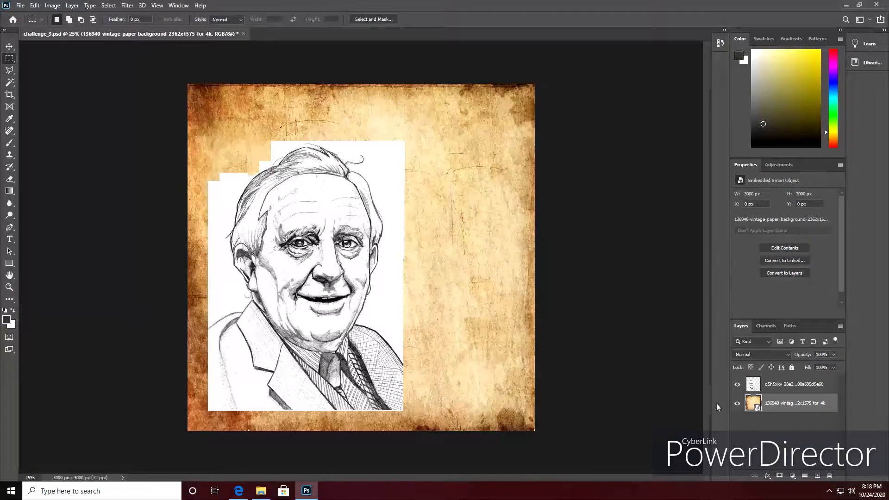
Set the portrait layer's blend mode to Multiply and save the document.
left_click(783, 387)
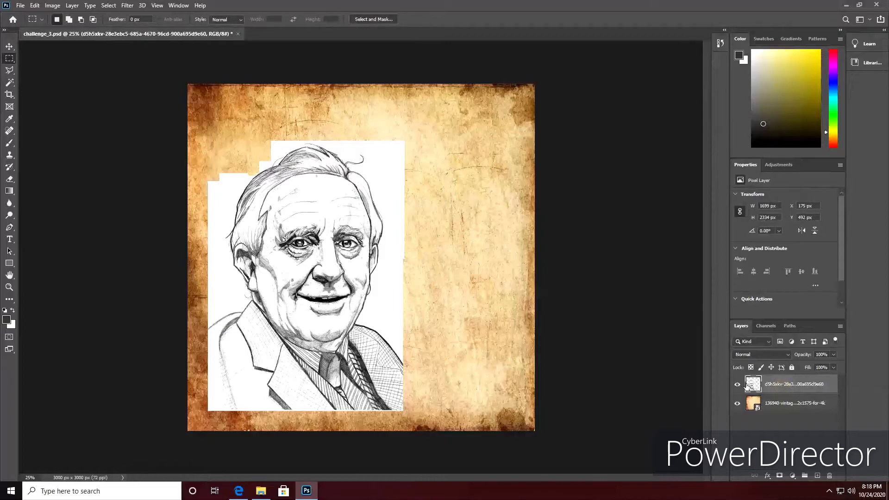
left_click(788, 355)
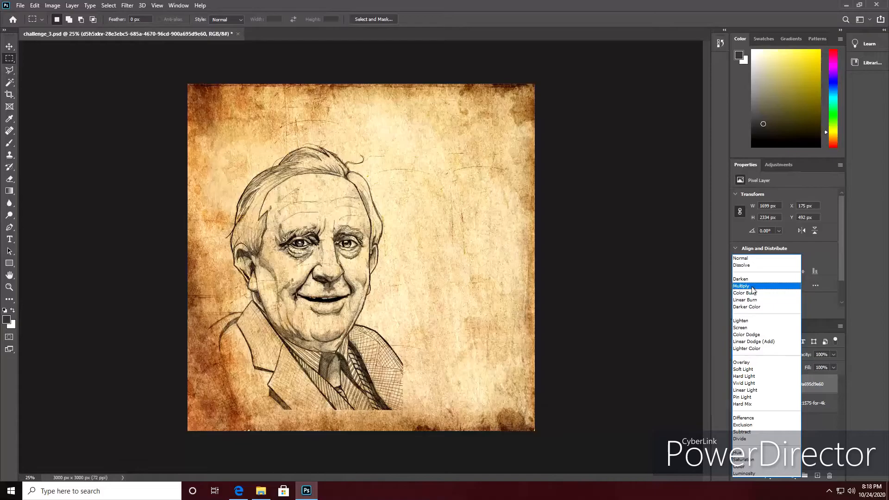
left_click(752, 287)
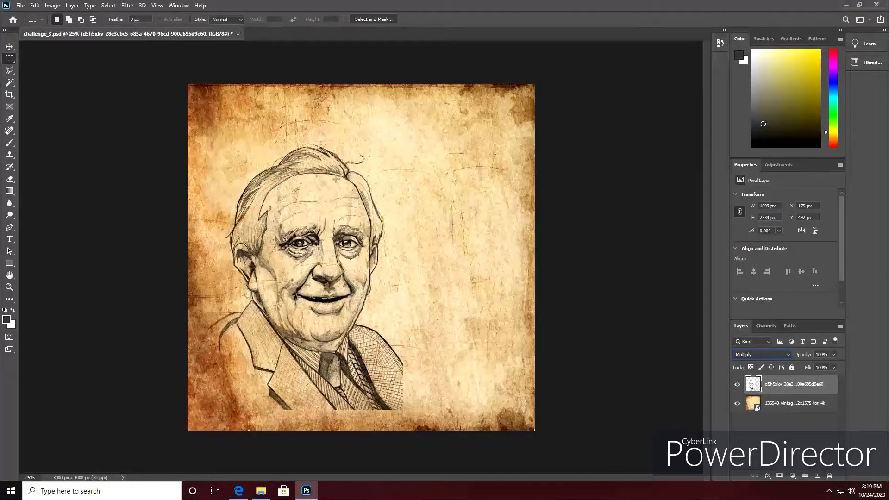
left_click(21, 5)
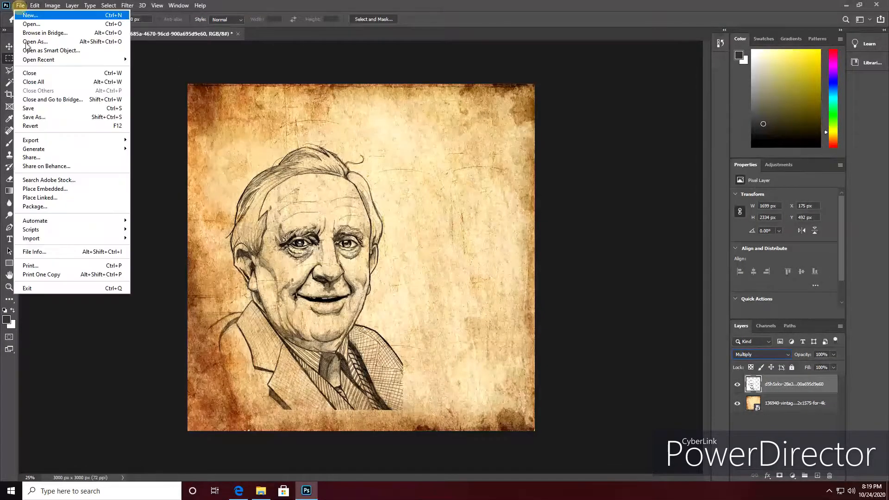
left_click(31, 108)
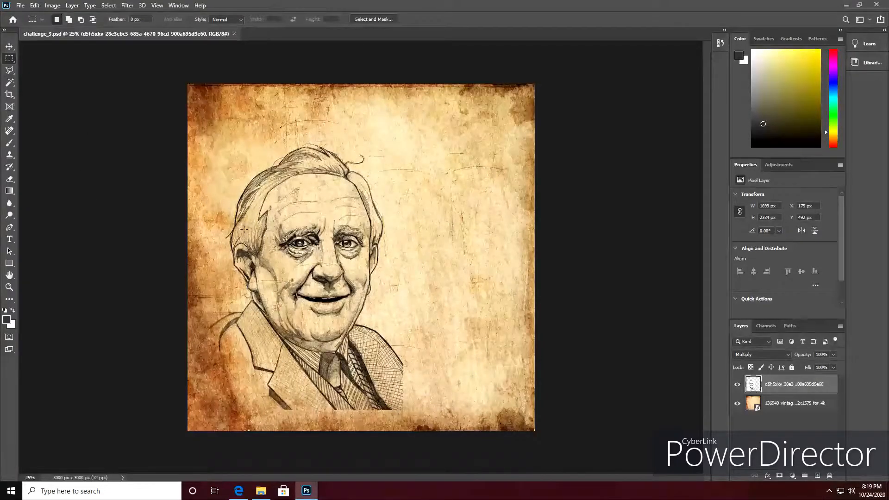
Place the black rune symbol image from the assignment_6 folder above the portrait, enlarged to about 2034 x 2924 px.
left_click(261, 491)
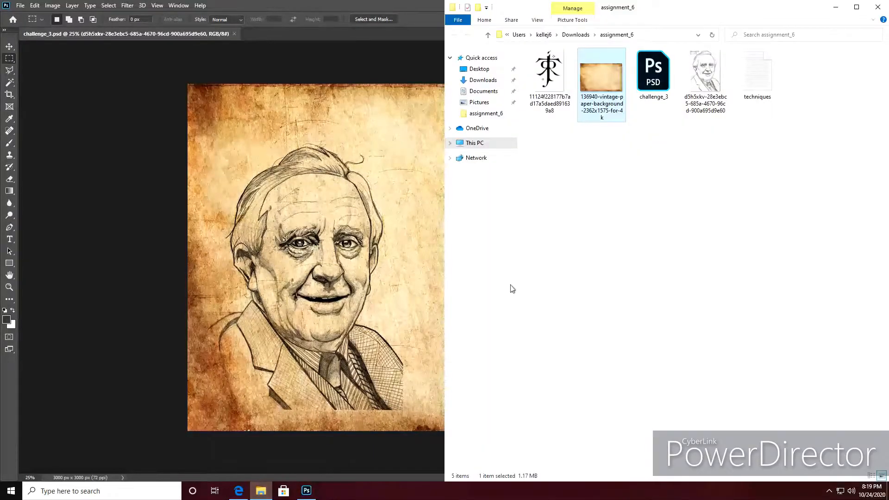
left_click_drag(562, 82, 421, 142)
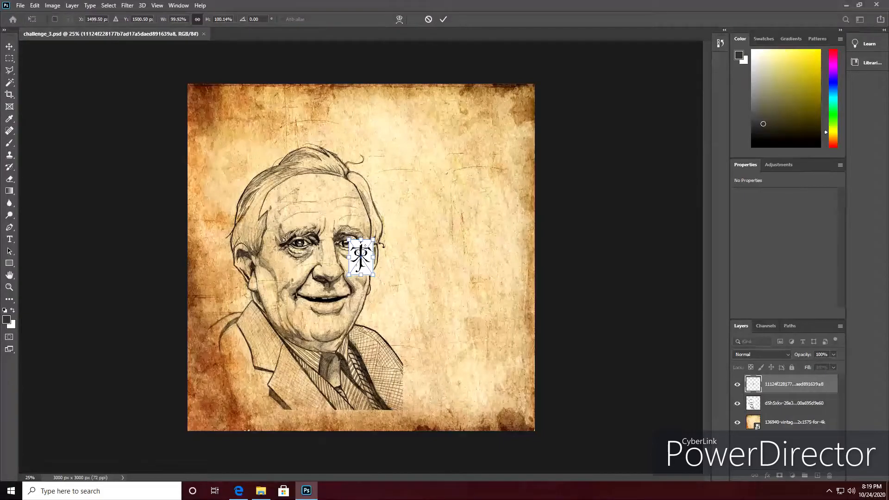
left_click_drag(374, 240, 590, 144)
left_click_drag(348, 274, 251, 413)
left_click_drag(381, 220, 380, 229)
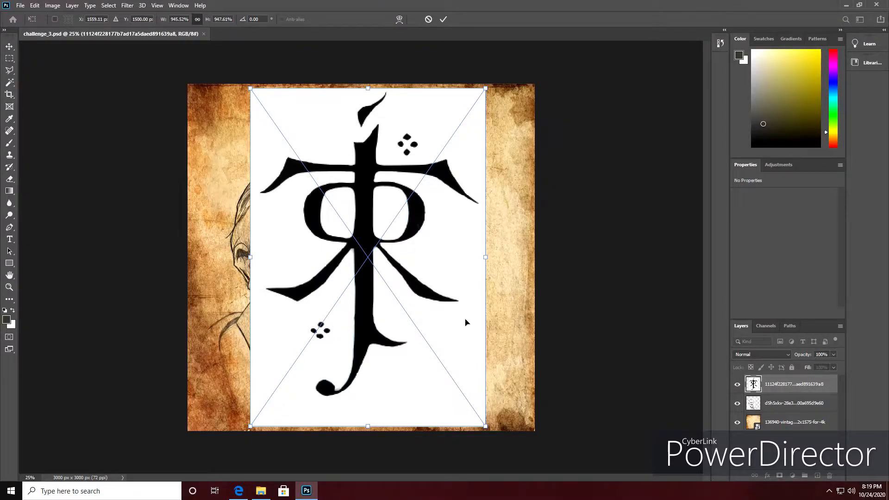
key("Return")
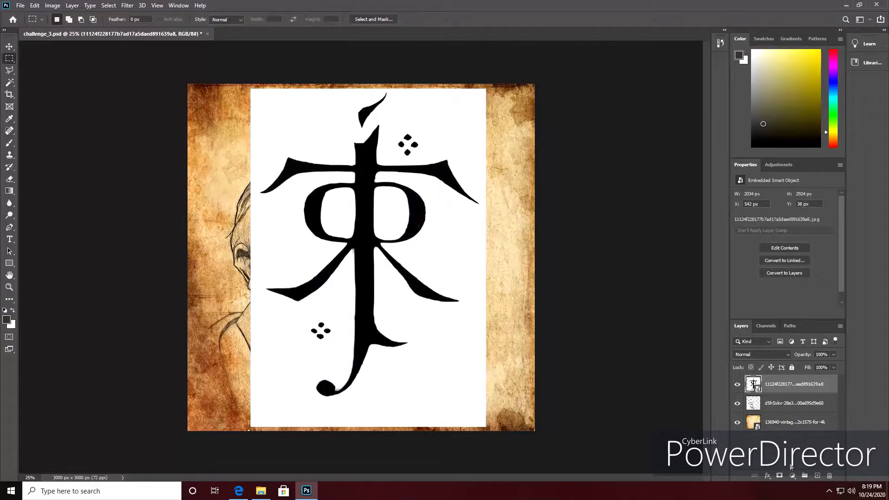
Add a new empty layer above the symbol image.
left_click(814, 475)
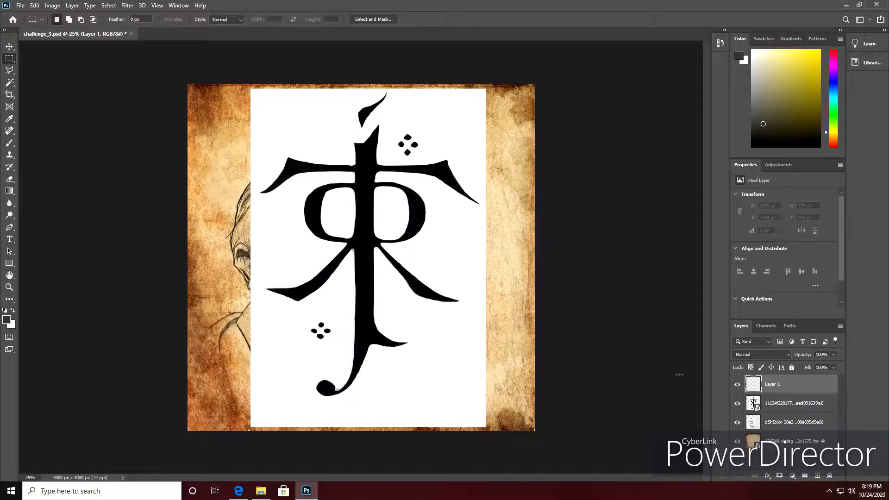
key("z")
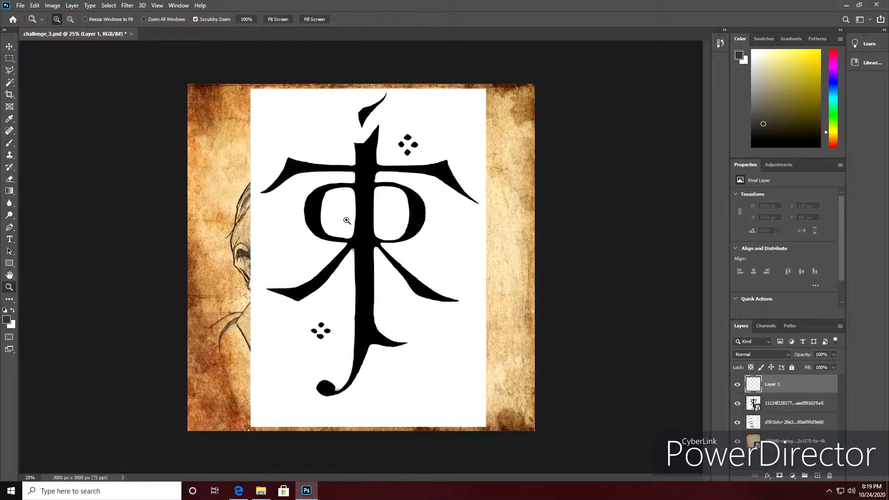
left_click(363, 211)
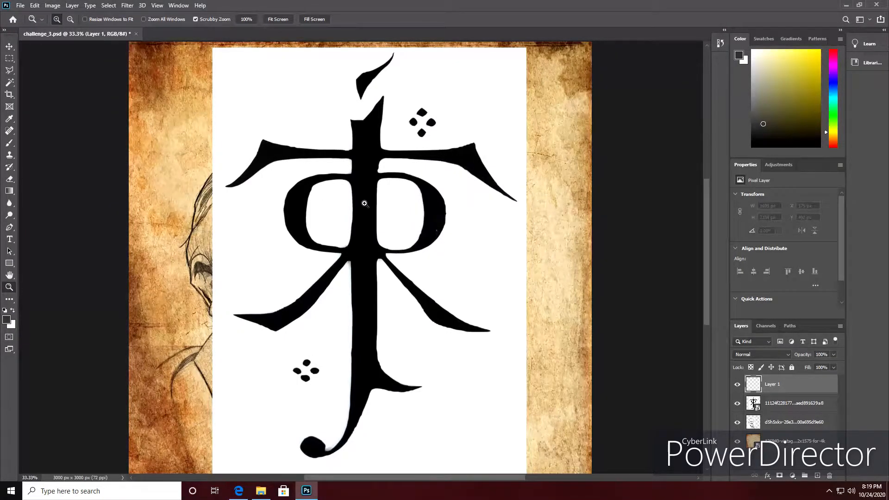
left_click_drag(364, 204, 407, 210)
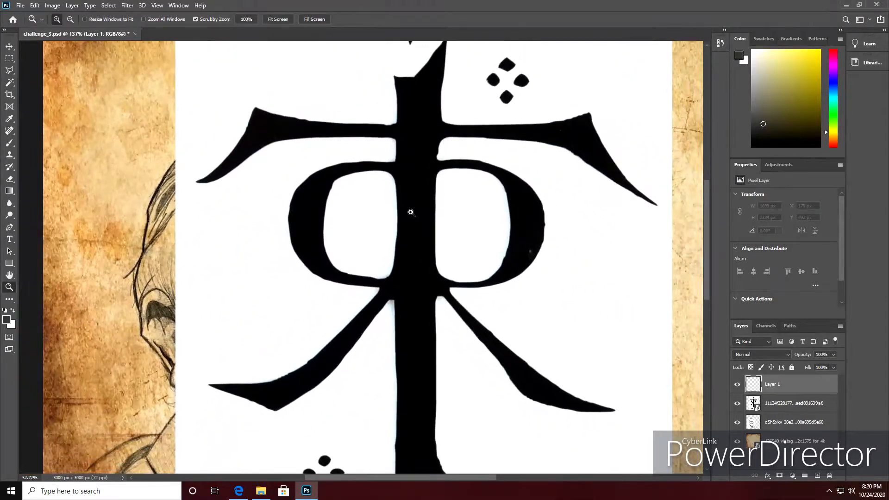
left_click(452, 218, "alt")
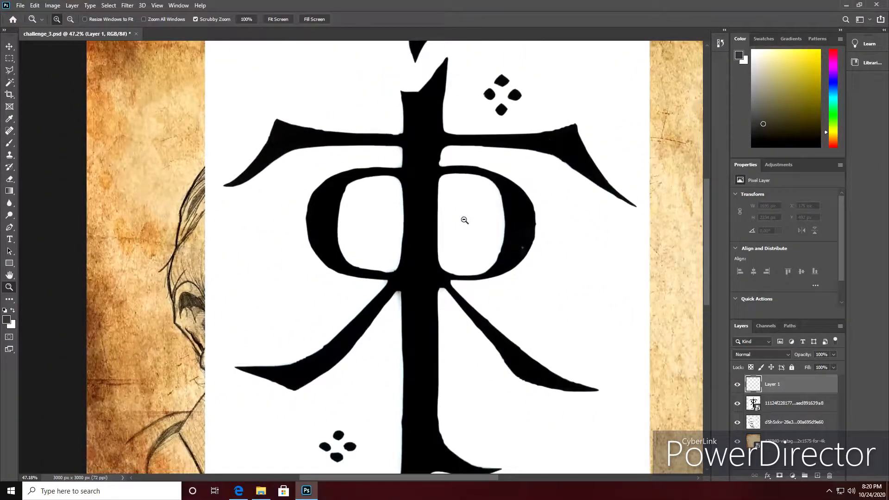
left_click(464, 220, "alt")
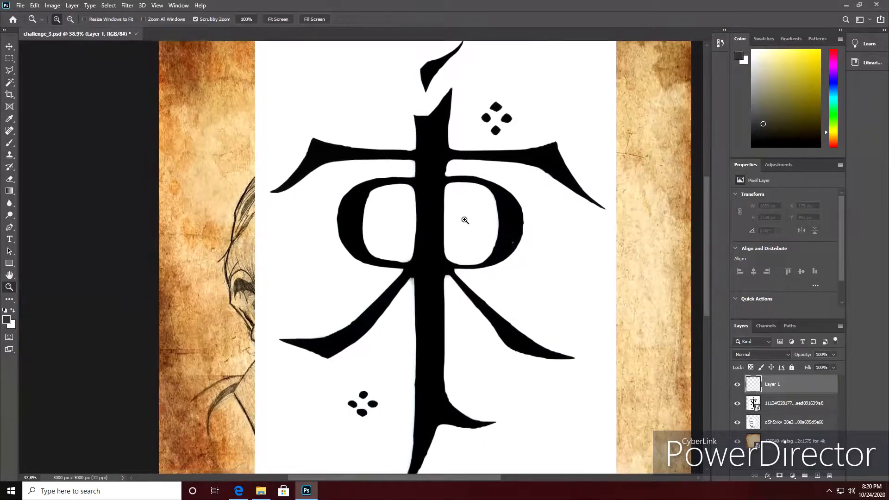
left_click(464, 220, "alt")
left_click_drag(708, 223, 704, 227)
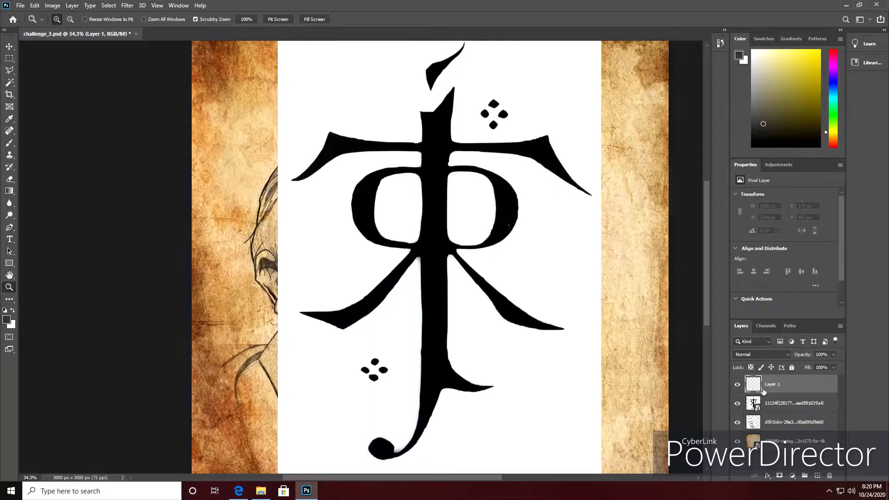
Select the detached flame-shaped stroke above the symbol's stem with the Polygonal Lasso tool.
left_click(10, 71)
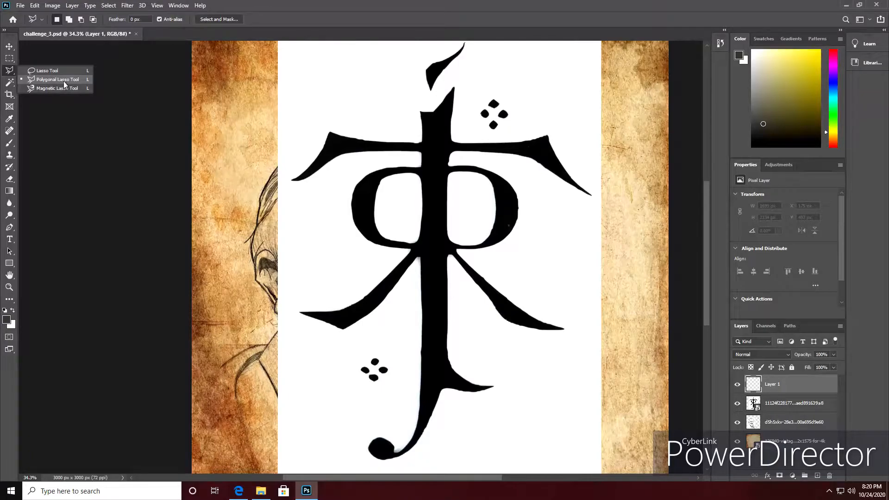
left_click(464, 45)
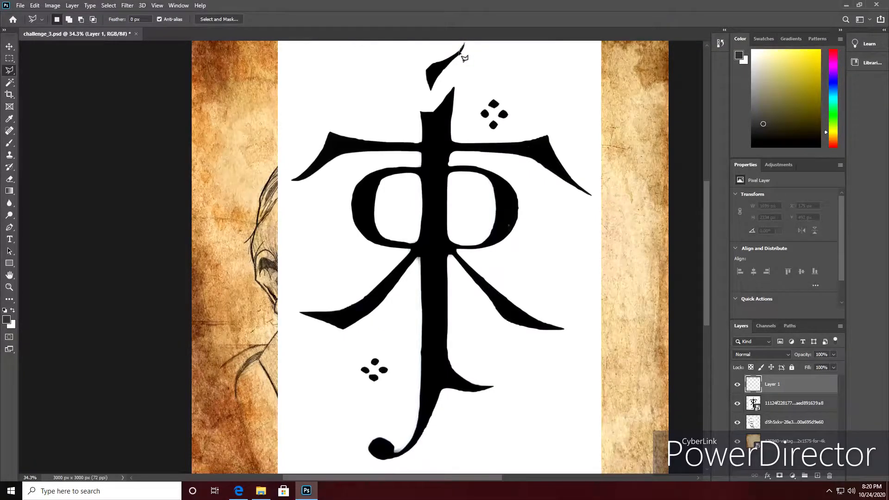
left_click(430, 71)
left_click(426, 80)
left_click(431, 90)
left_click(463, 41)
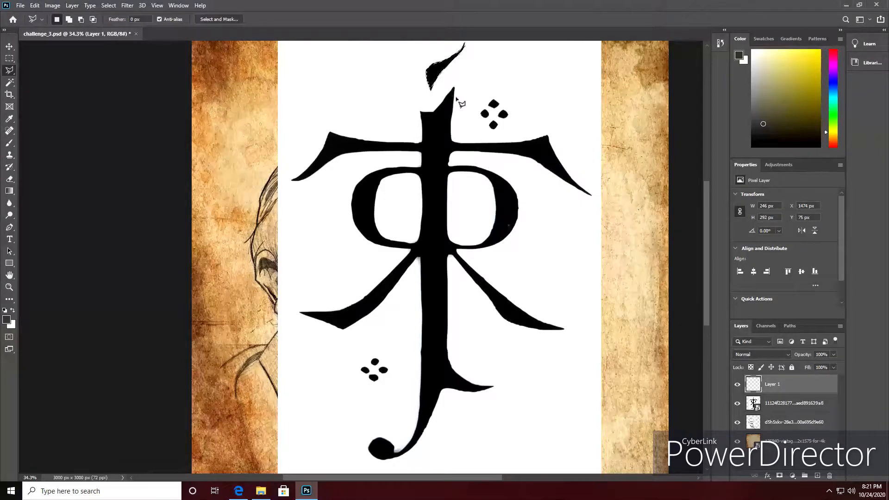
Start adding the symbol's main body to the selection, tracing the stem's tip and the upper edge of the left crossbar.
key("shift")
left_click(456, 91)
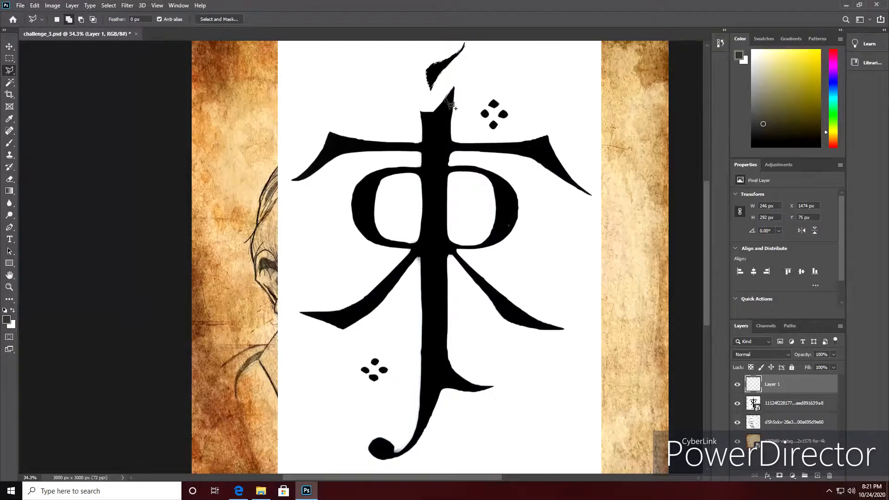
left_click(434, 115)
left_click(423, 111)
left_click(421, 111)
left_click(422, 142)
left_click(380, 142)
left_click(357, 139)
left_click(338, 137)
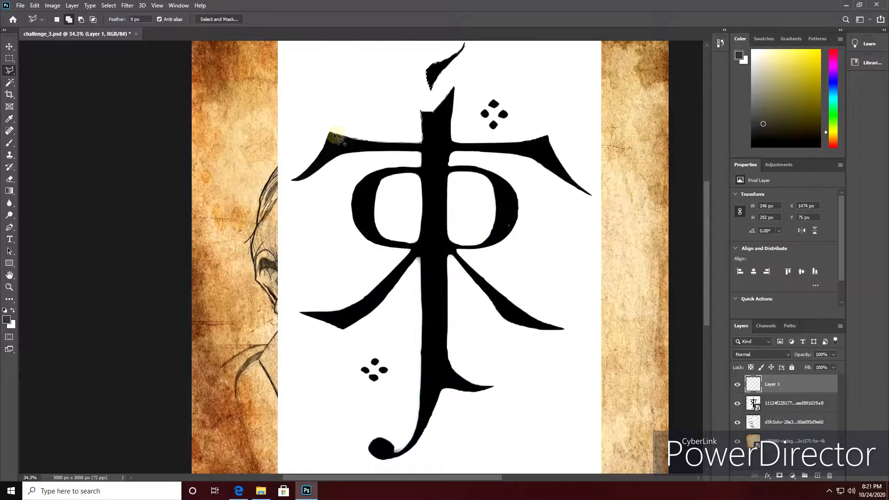
Continue the outline around the left crossbar's pointed end and along its underside back to the stem.
left_click(314, 161)
left_click(292, 180)
left_click(304, 180)
left_click(305, 178)
left_click(329, 163)
left_click(344, 153)
left_click(369, 152)
left_click(395, 152)
left_click(420, 153)
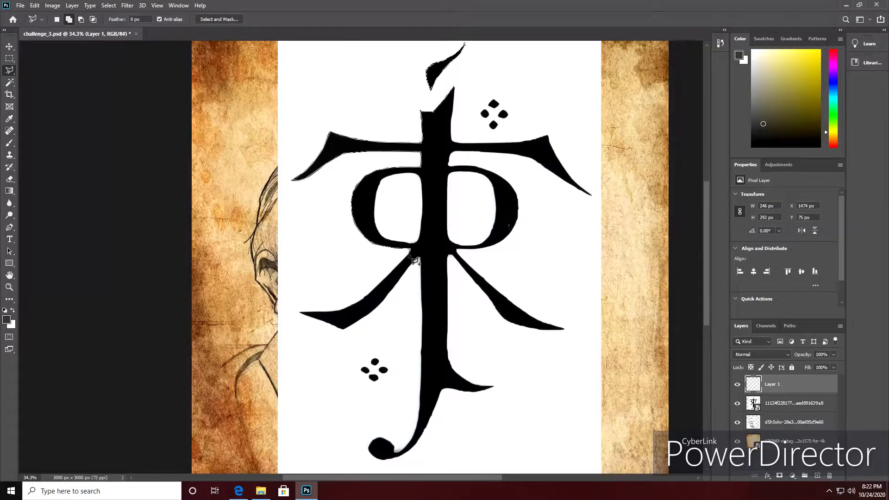
Continue the outline around the symbol's left diagonal leg and back to the stem.
left_click(393, 269)
left_click(368, 297)
left_click(361, 301)
left_click(333, 313)
left_click(301, 313)
left_click(342, 329)
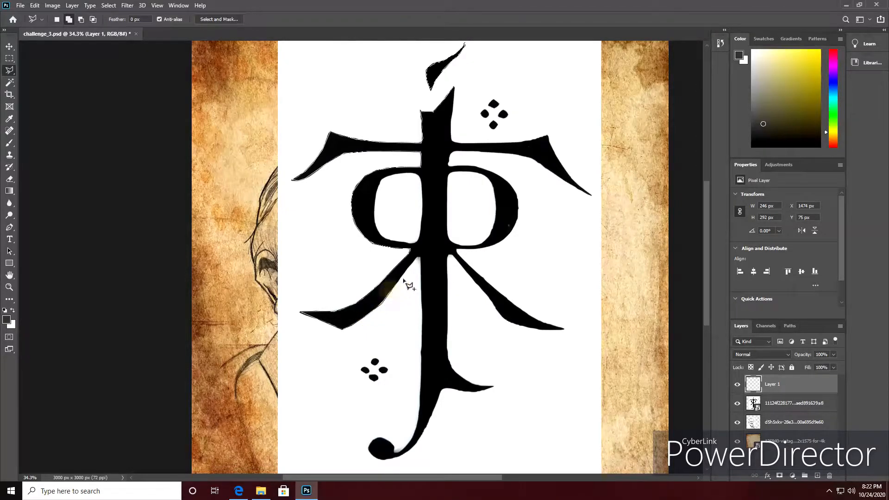
left_click(417, 257)
left_click(421, 257)
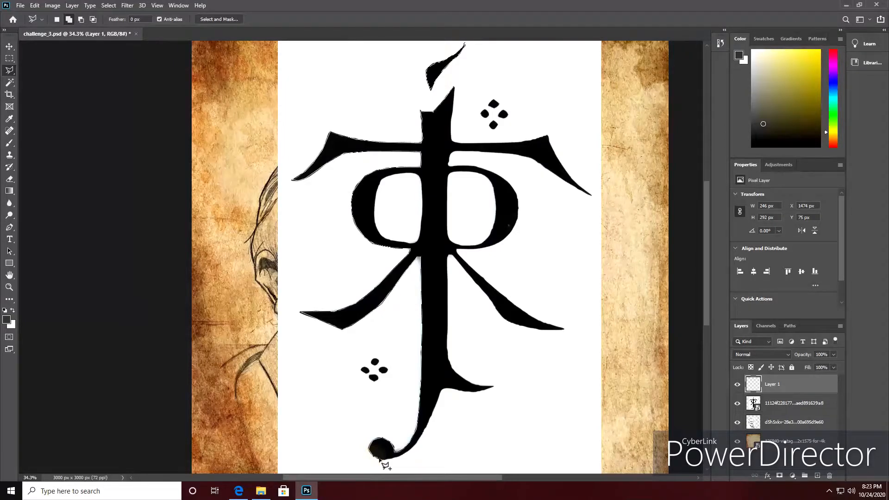
Trace under the symbol's bottom hook and up its curved tail to the lower right spur.
left_click(395, 458)
left_click(403, 455)
left_click(437, 397)
left_click(446, 390)
Trace around the lower right spur and up the stem's right edge to the diagonal leg.
left_click(453, 390)
left_click(476, 393)
left_click(484, 391)
left_click(476, 389)
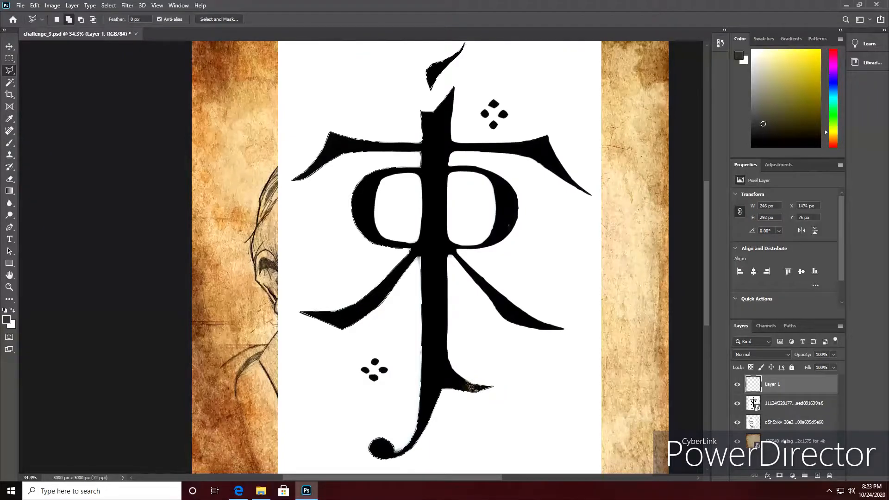
left_click(455, 376)
left_click(453, 371)
left_click(448, 351)
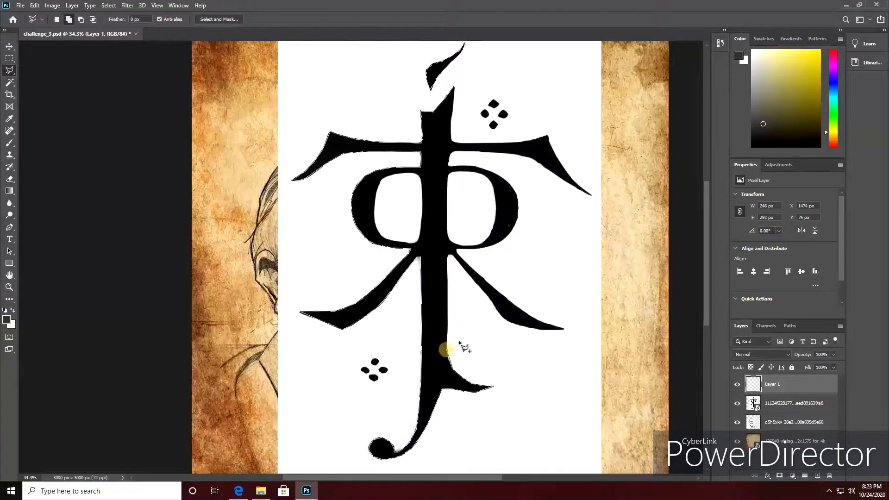
left_click(450, 258)
Continue the outline around the symbol's right diagonal leg and back along its upper edge.
left_click(506, 319)
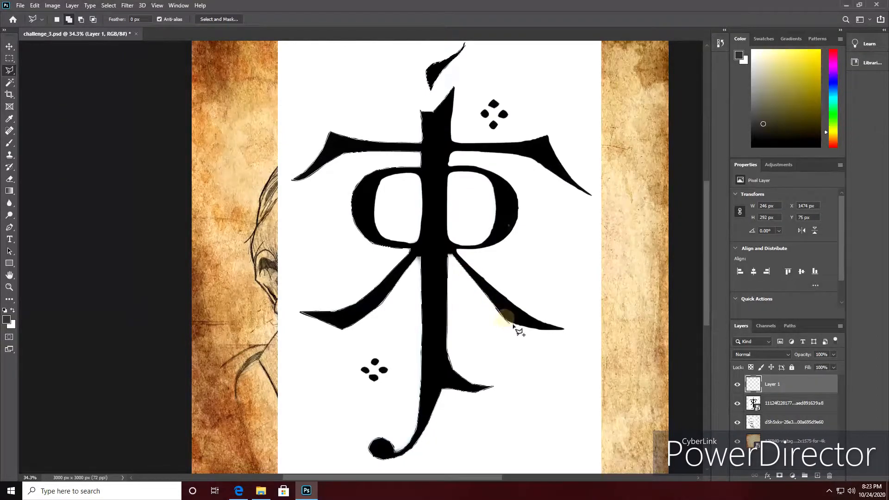
left_click(518, 325)
left_click(526, 327)
left_click(543, 330)
left_click(557, 330)
left_click(562, 329)
left_click(535, 319)
left_click(517, 308)
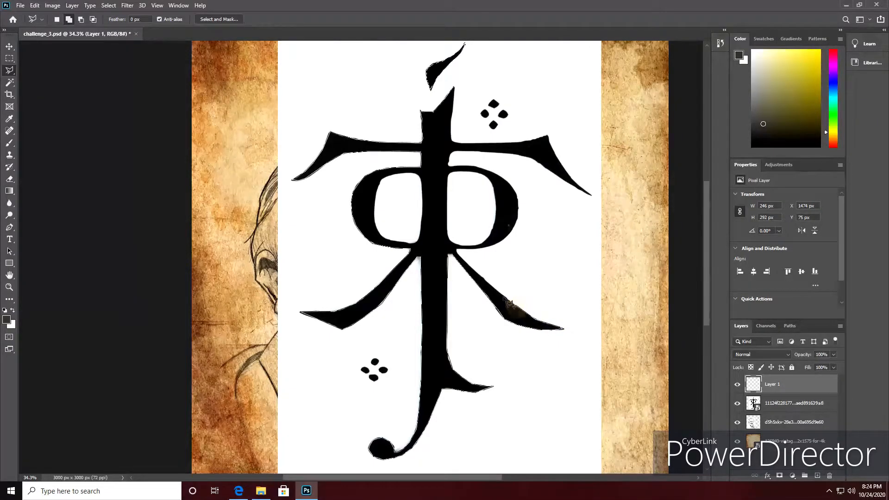
left_click(504, 297)
Trace the outer edge of the symbol's right loop up to the underside of the crossbar.
left_click(498, 243)
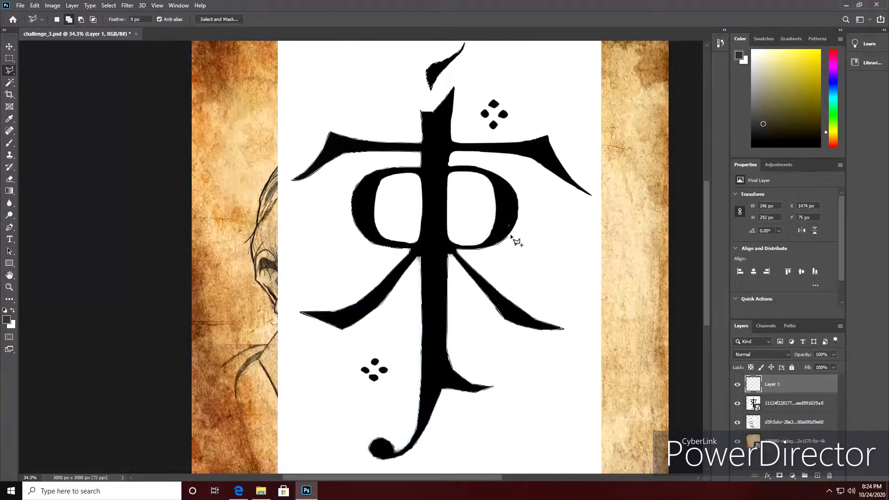
left_click(514, 229)
left_click(518, 209)
left_click(515, 190)
left_click(511, 187)
left_click(473, 167)
left_click(450, 166)
left_click(450, 166)
left_click(450, 166)
left_click(451, 152)
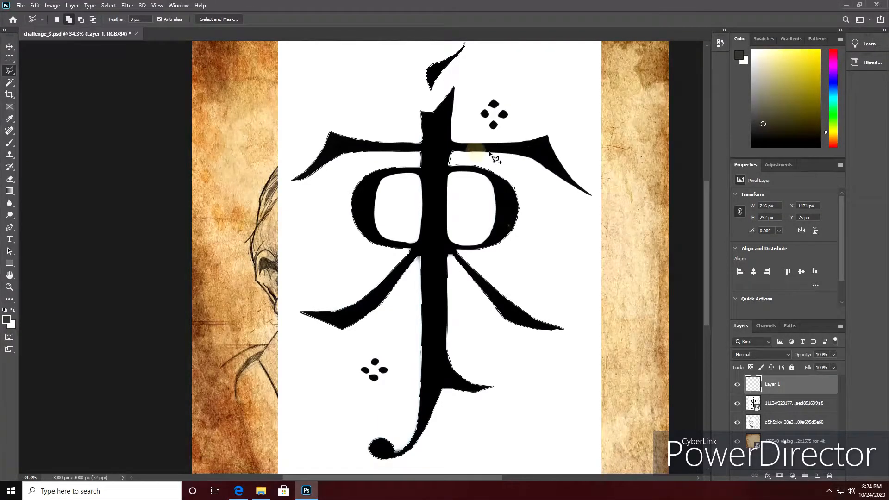
Trace around the right crossbar and up the stem to close the main body's selection at the stem's tip.
left_click(502, 153)
left_click(529, 159)
left_click(561, 178)
left_click(571, 186)
left_click(580, 191)
left_click(488, 144)
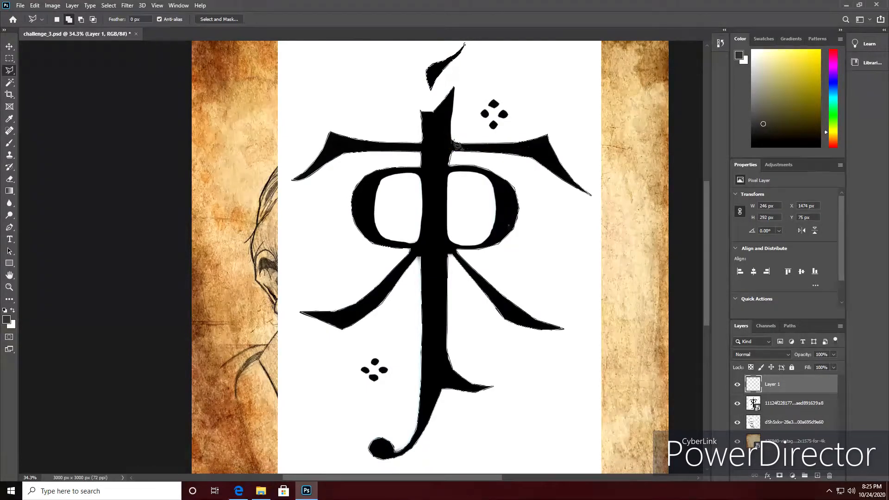
left_click(449, 133)
left_click(457, 91)
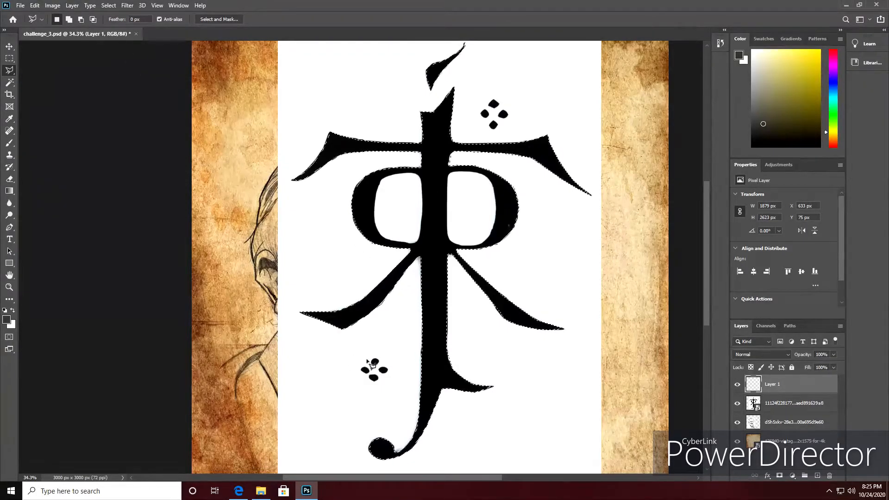
Add the four small dots at the symbol's lower left to the existing selection.
key("shift")
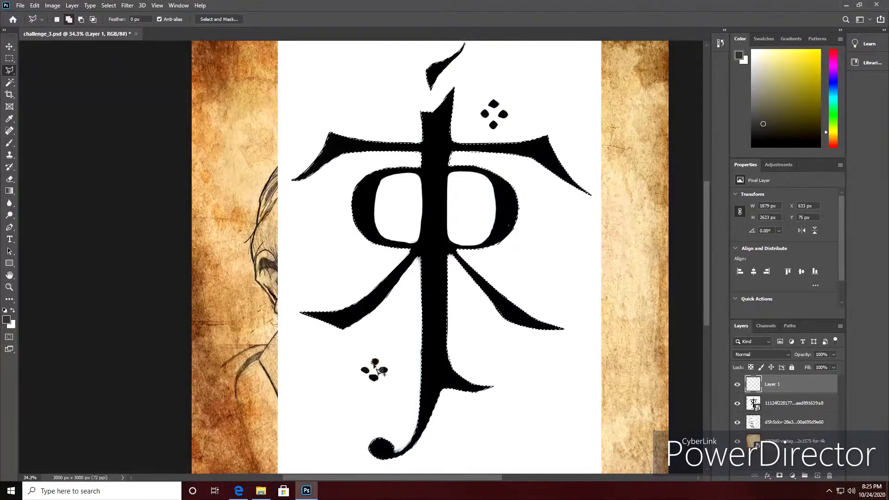
left_click(377, 363)
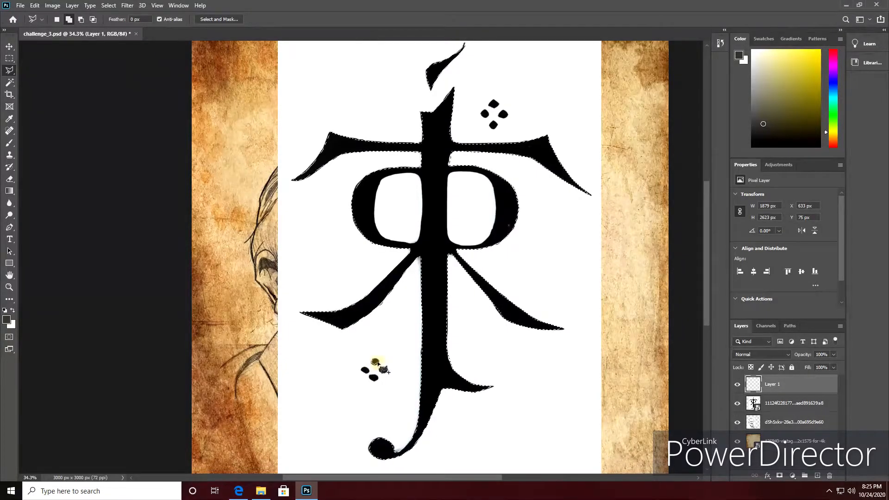
left_click(376, 362)
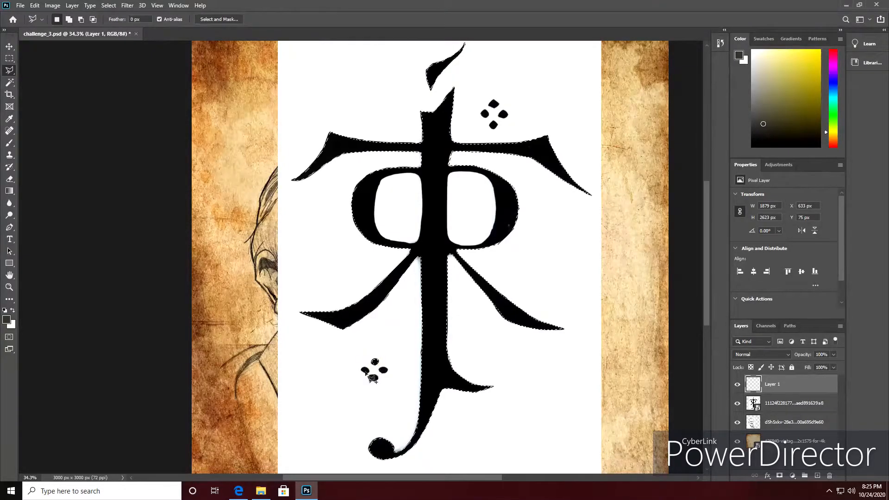
left_click(365, 370)
left_click(364, 372)
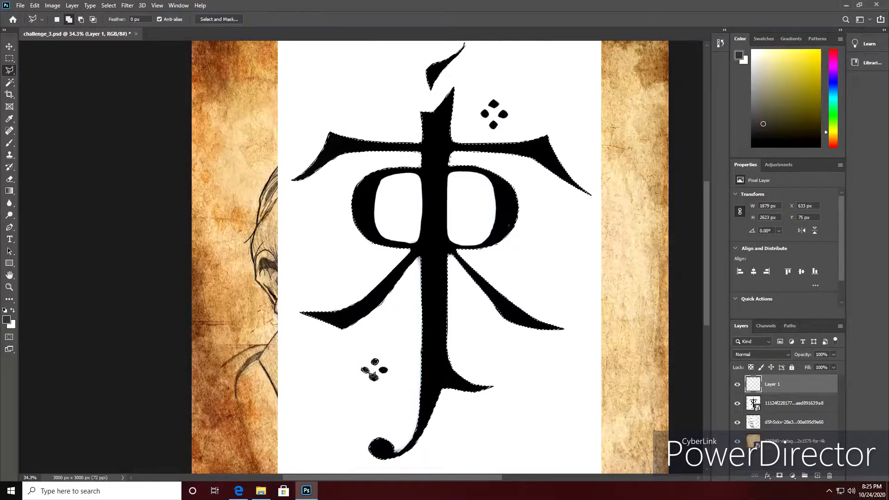
left_click(365, 370)
key("shift")
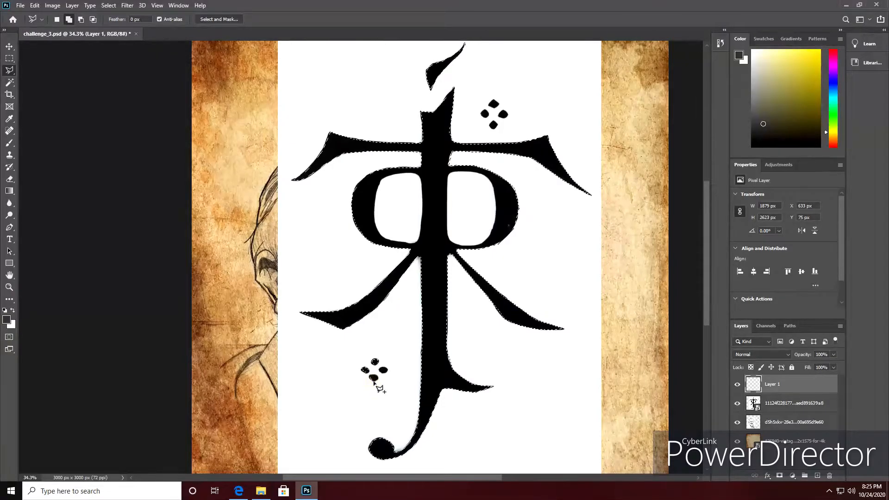
left_click(376, 382)
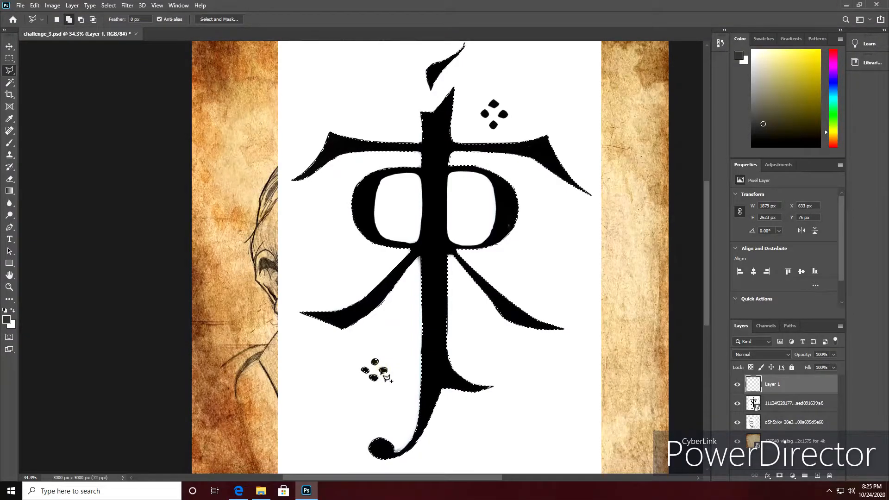
left_click(384, 372)
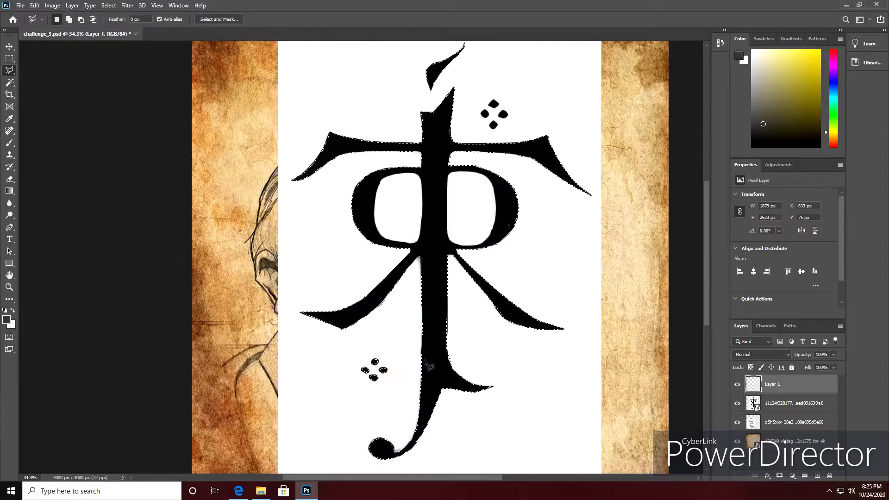
Add the top and left dots of the symbol's upper-right dot cluster to the selection.
key("shift")
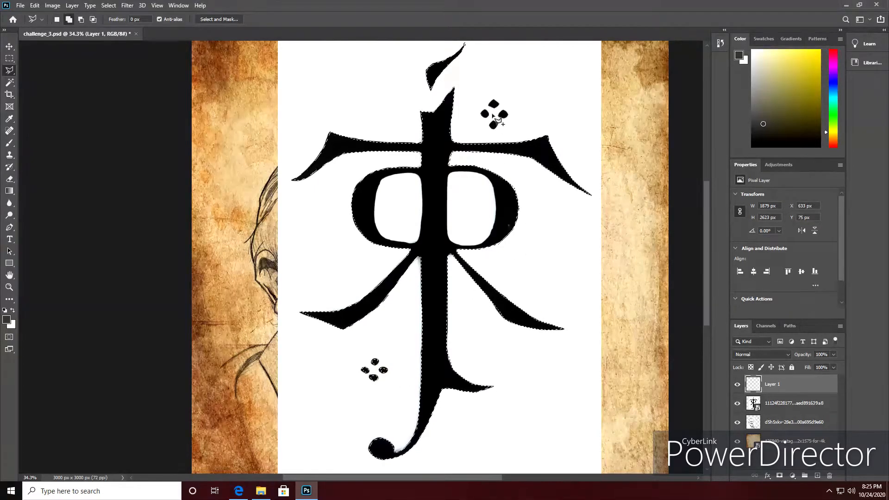
left_click(494, 99)
left_click(489, 106)
left_click(494, 109)
left_click(500, 105)
left_click(494, 99)
key("shift")
left_click(481, 115)
left_click(486, 117)
left_click(488, 115)
double_click(486, 111)
Add the right dot of the upper-right cluster to the selection.
key("shift")
left_click(504, 114)
left_click(501, 118)
left_click(501, 116)
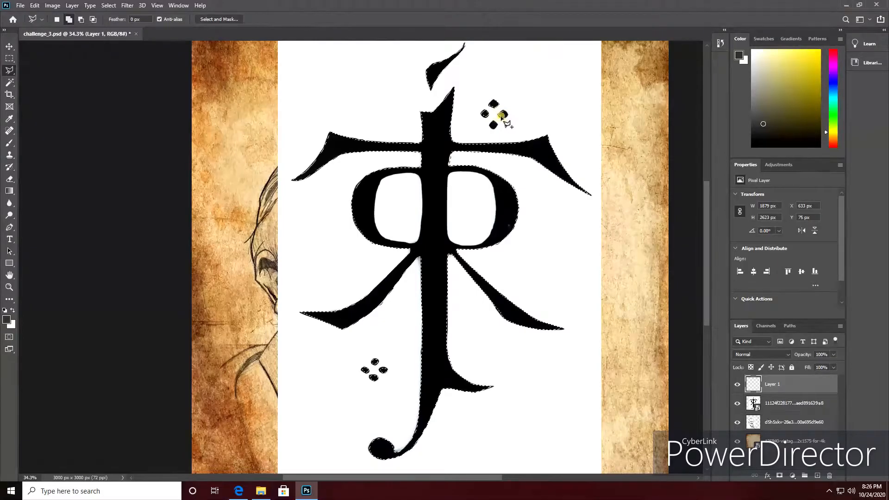
left_click(504, 117)
left_click(507, 114)
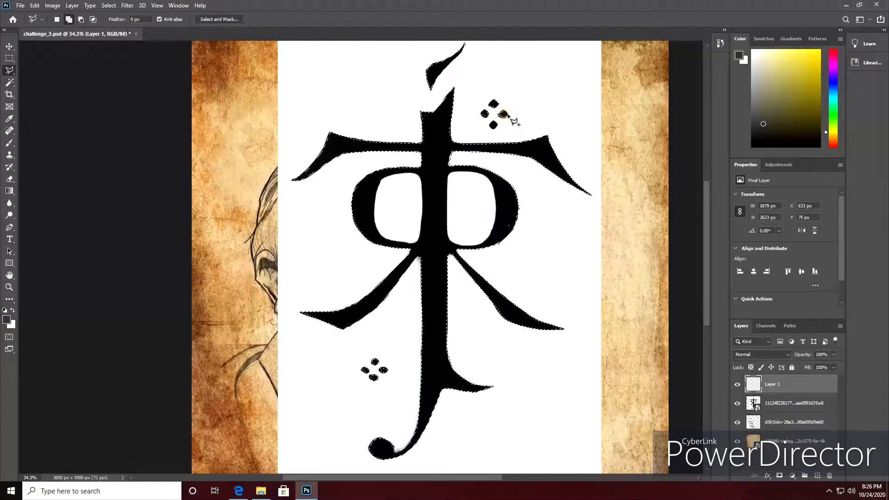
left_click(506, 112)
double_click(502, 112)
Add the bottom dot of the upper-right cluster to the selection.
left_click(494, 121, "shift")
left_click(490, 125)
left_click(494, 129)
left_click(497, 125)
left_click(495, 121)
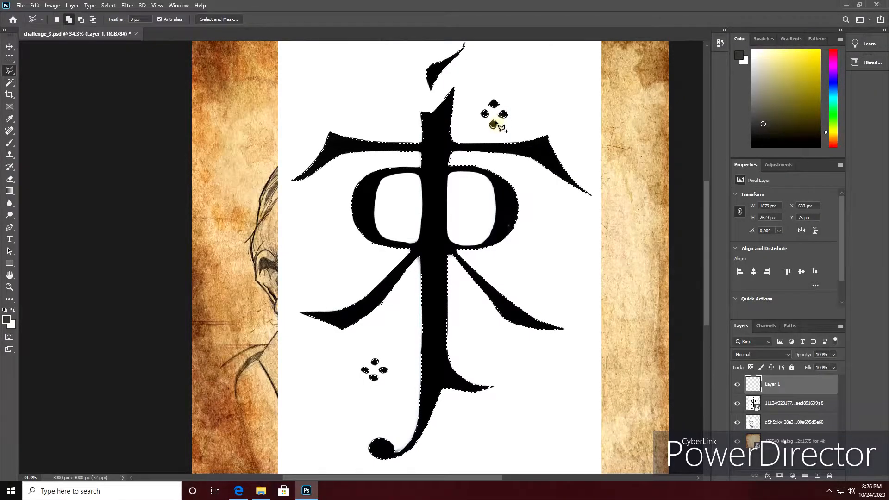
double_click(501, 123)
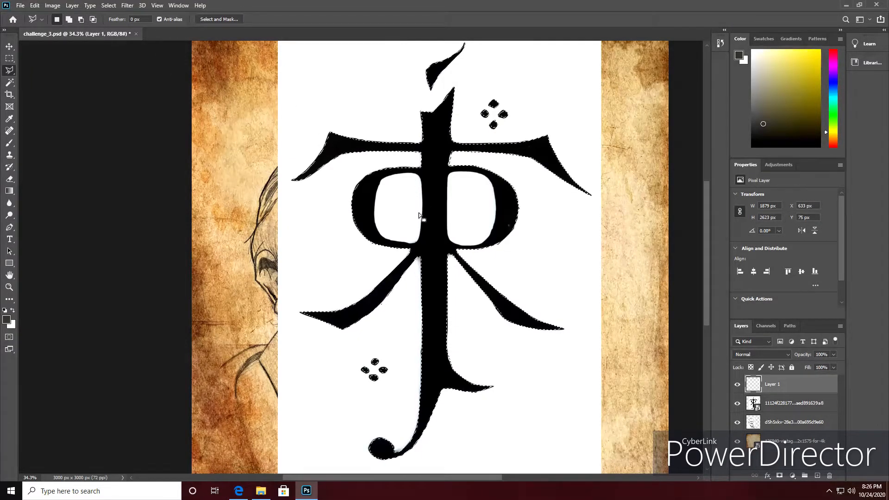
Try to cut the white opening of the symbol's left loop out of the selection.
left_click(81, 19)
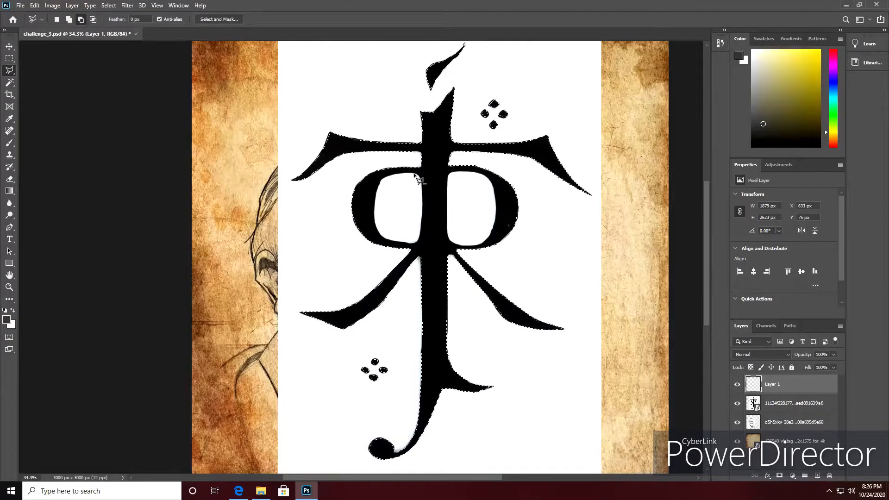
key("shift")
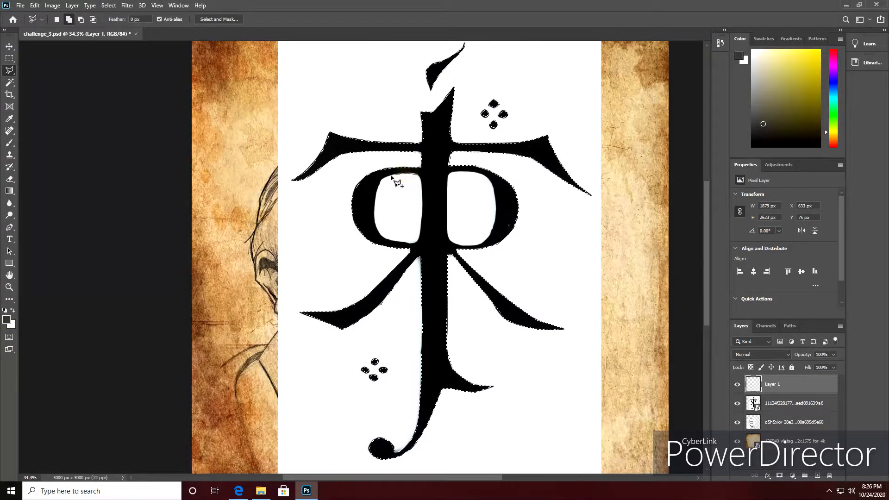
left_click(377, 193)
left_click(375, 214)
left_click(385, 239)
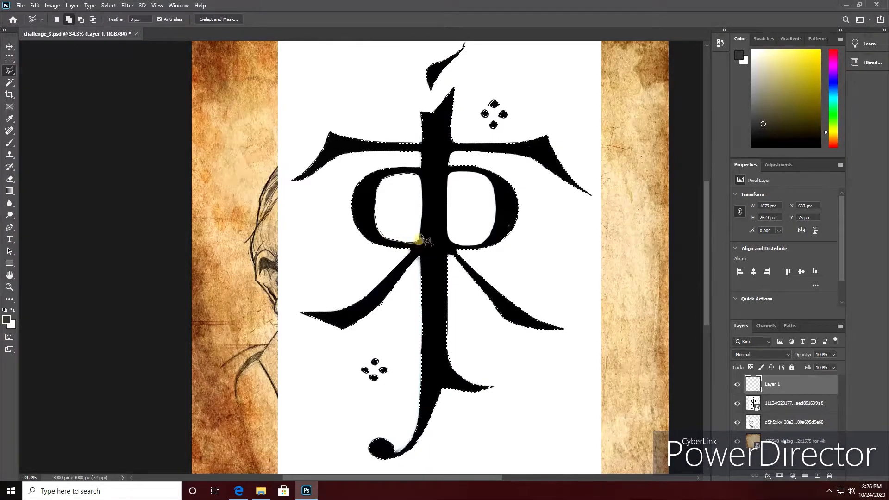
left_click(419, 175)
Subtract the left loop's white opening from the selection by tracing its inner edge.
left_click(81, 20)
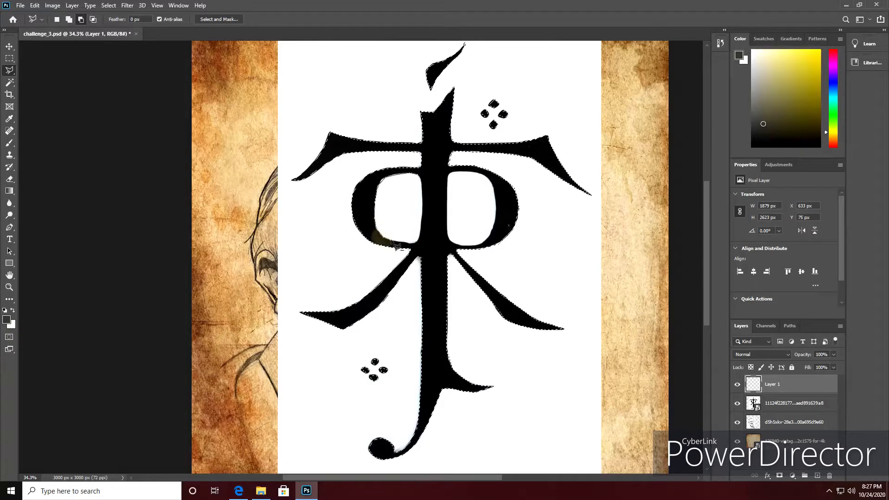
left_click(420, 240)
left_click(422, 224)
left_click(423, 203)
left_click(423, 185)
left_click(420, 176)
key("shift")
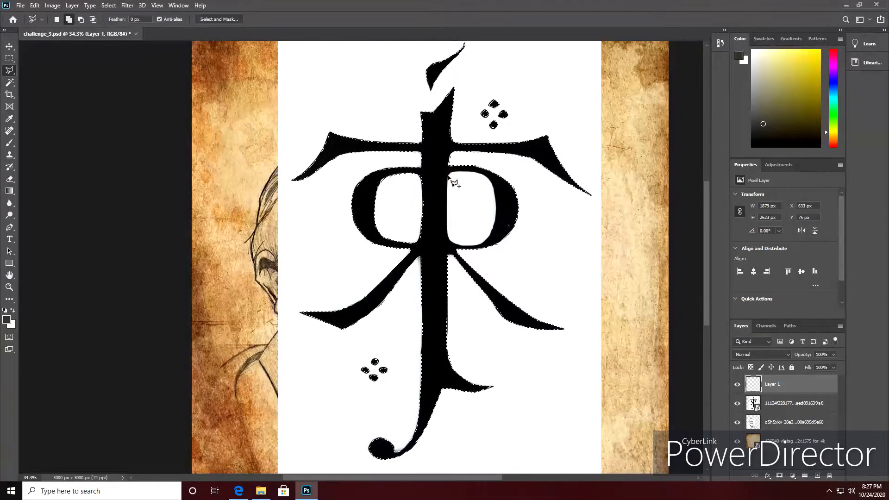
left_click(450, 175, "shift")
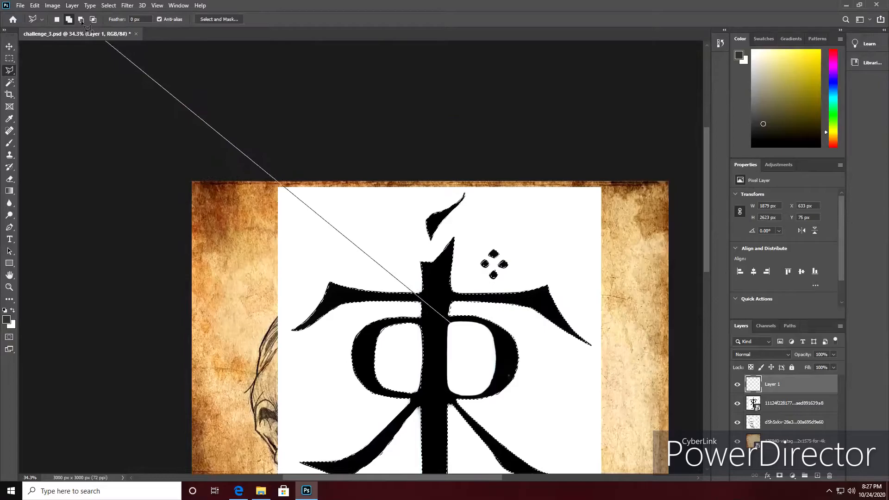
left_click(81, 116)
key("BackSpace")
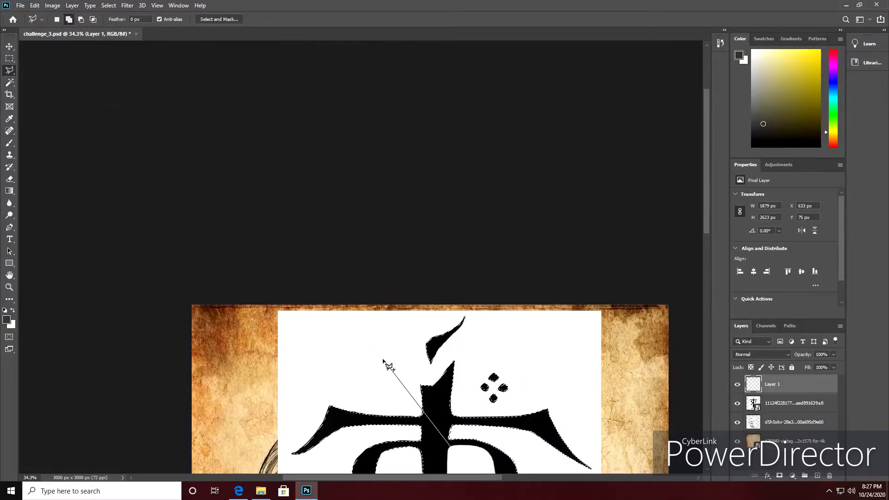
key("BackSpace")
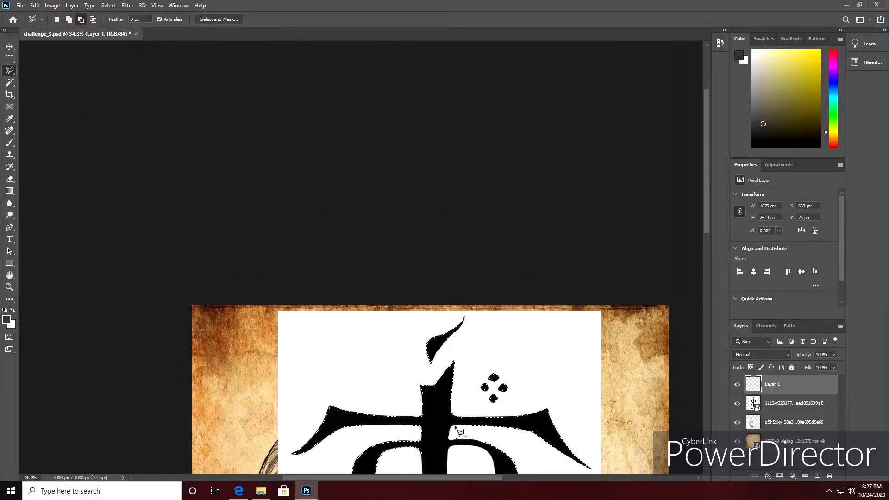
Subtract the right loop's white opening from the selection by tracing its inner edge.
left_click_drag(708, 209, 713, 304)
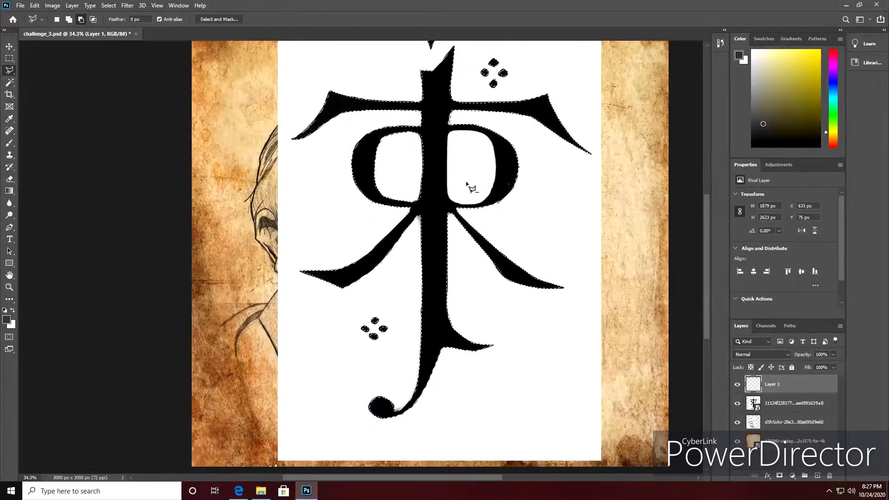
left_click(449, 137)
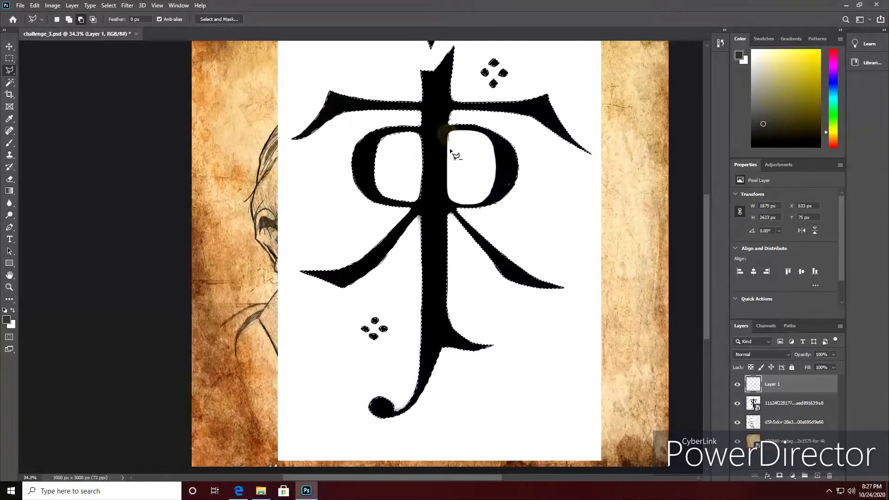
left_click(448, 176)
left_click(448, 195)
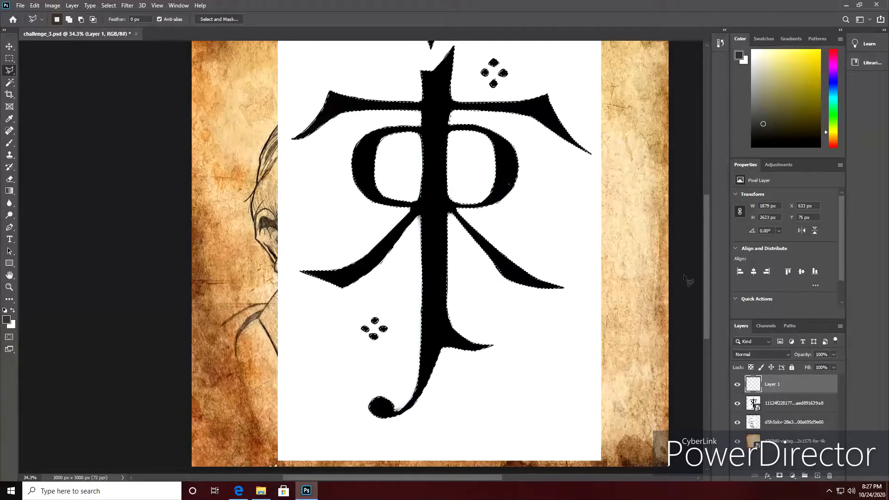
Fill the selected symbol on Layer 1 with a dark brownish gray, deselect it and hide the original symbol image layer.
mouse_move(707, 282)
left_mouse_down()
mouse_move(707, 241)
mouse_move(710, 267)
left_mouse_up()
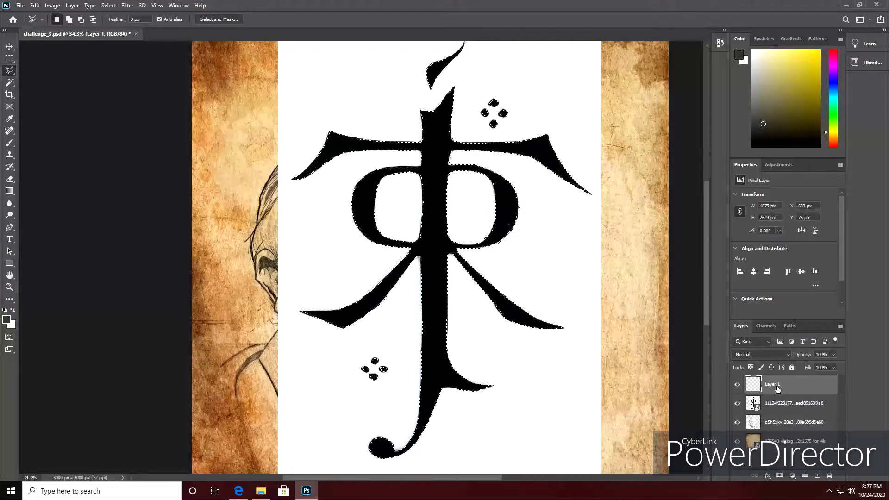
left_click(9, 191)
left_click(48, 199)
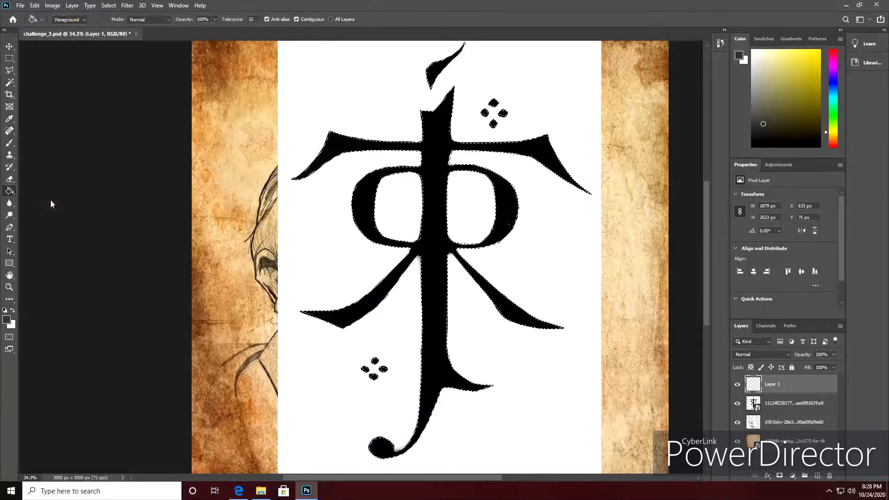
left_click_drag(782, 113, 768, 119)
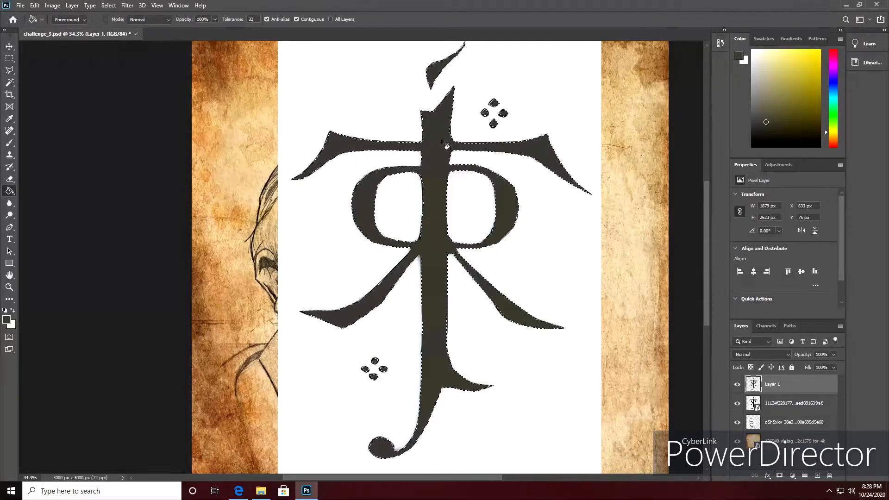
key("ctrl+d")
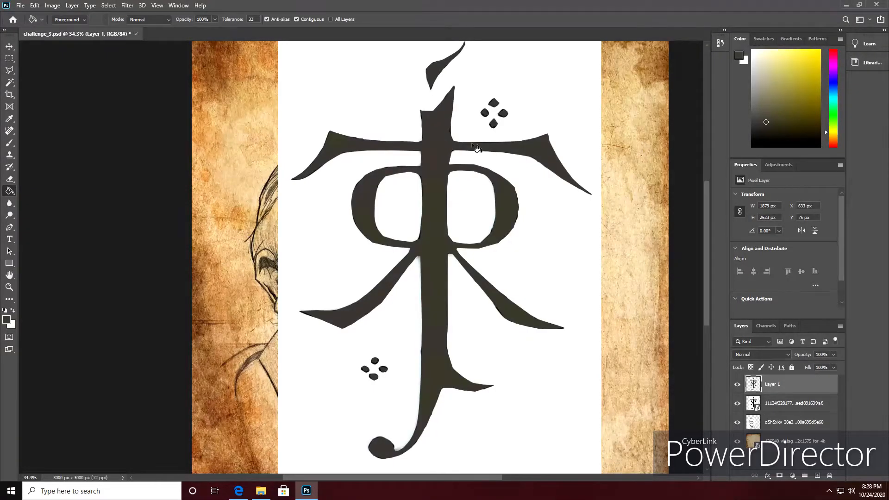
left_click(738, 404)
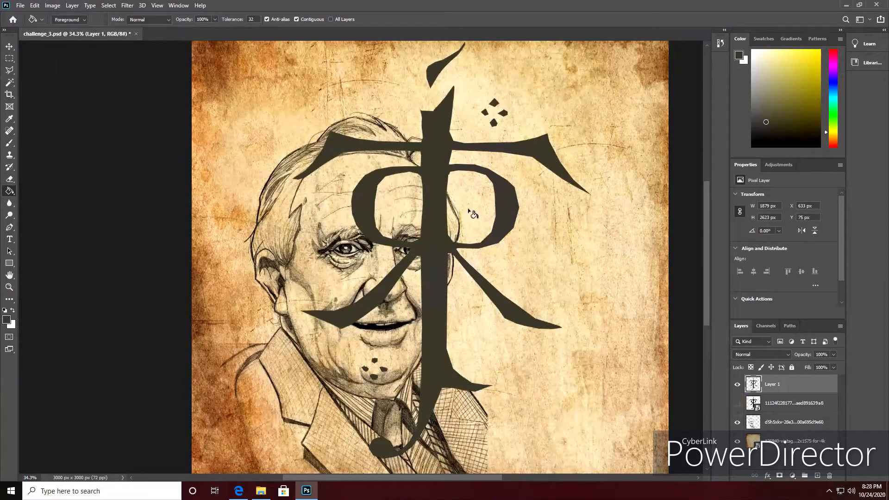
Scale the filled symbol to about 59.64% and place it at the canvas's upper right, beside the portrait's head.
left_click(10, 46)
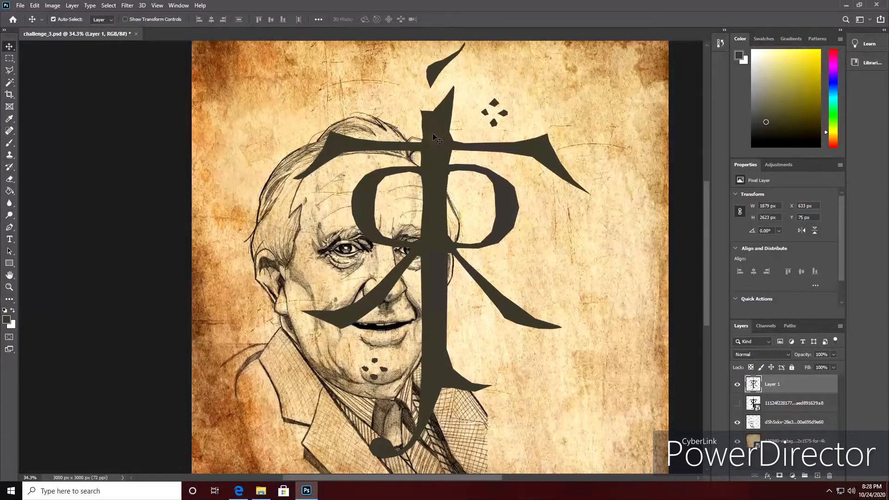
key("ctrl+t")
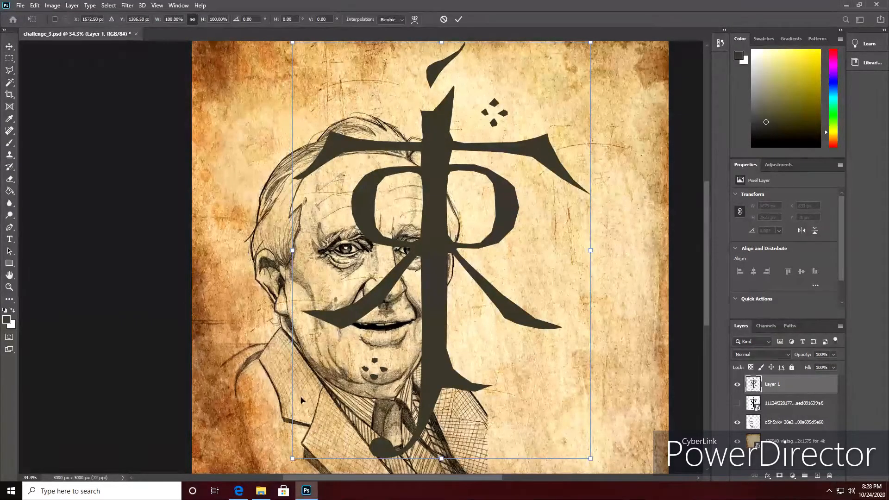
left_click_drag(293, 458, 449, 319)
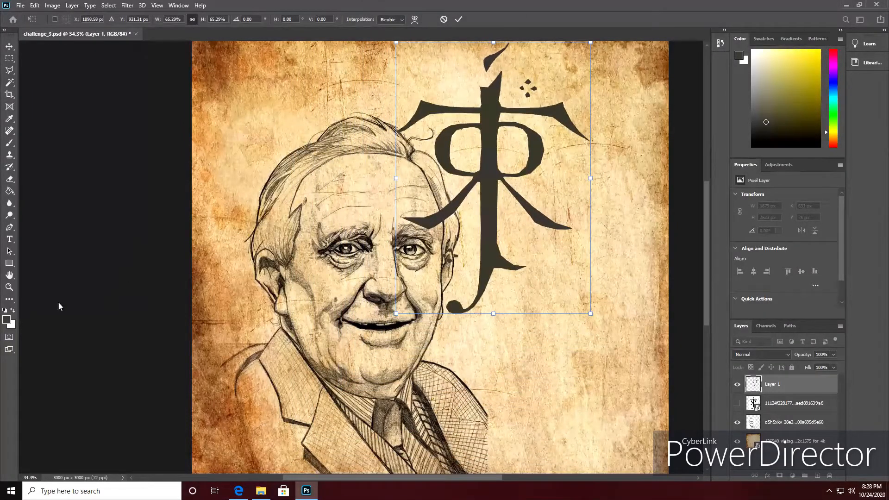
left_click_drag(493, 142, 540, 147)
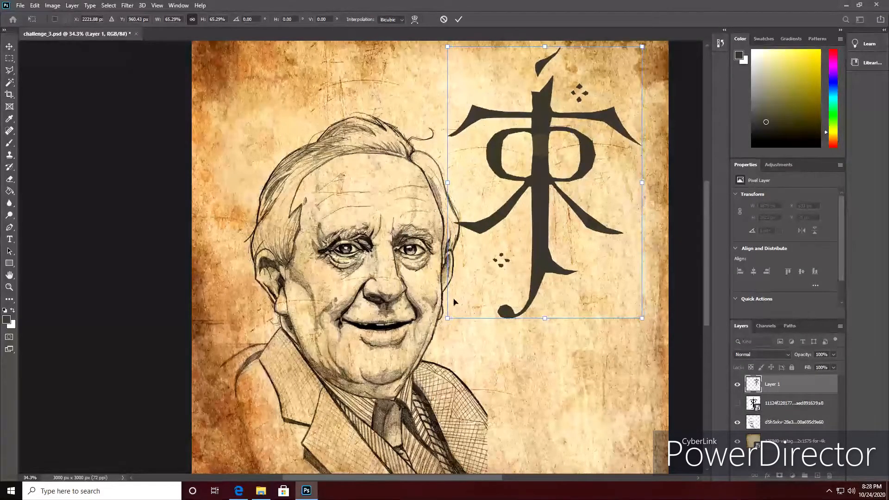
left_click_drag(447, 318, 471, 300)
mouse_move(543, 159)
left_mouse_down()
mouse_move(555, 164)
mouse_move(544, 173)
left_mouse_up()
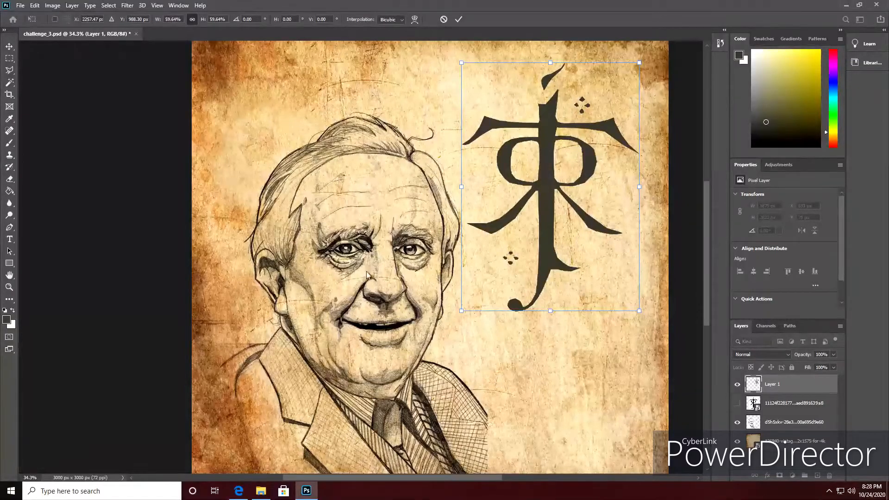
key("Return")
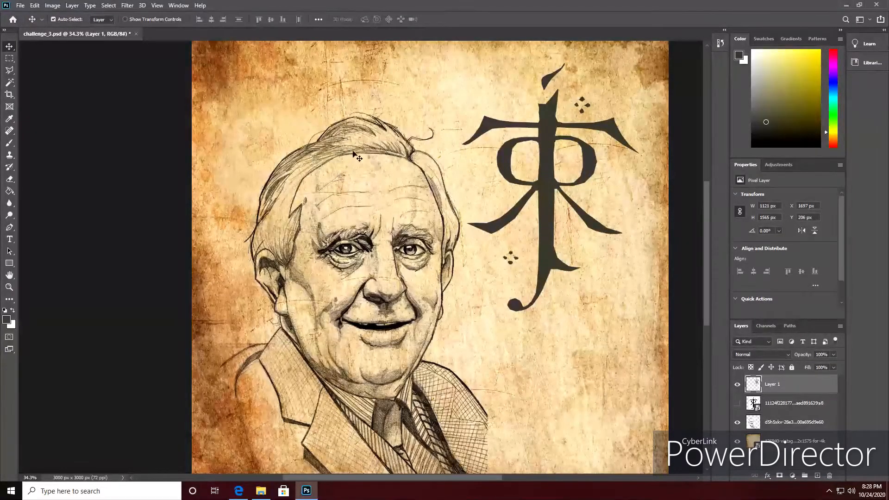
key("z")
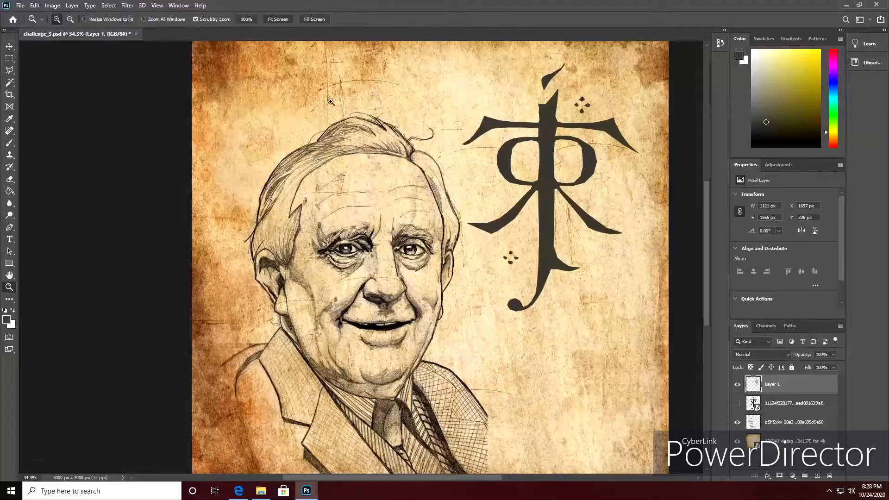
left_click(278, 19)
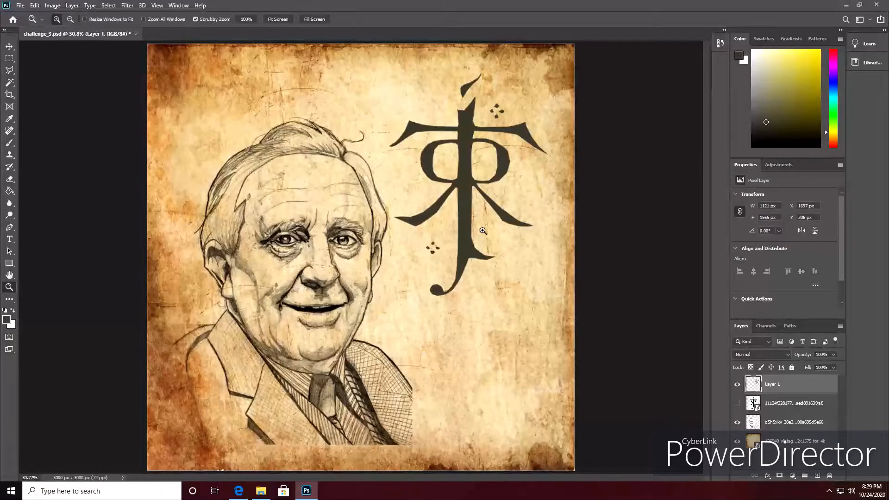
Scale the rune symbol on Layer 1 to about 91.48% and reposition it at about X 1758, Y 227 px beside the portrait's head.
key("v")
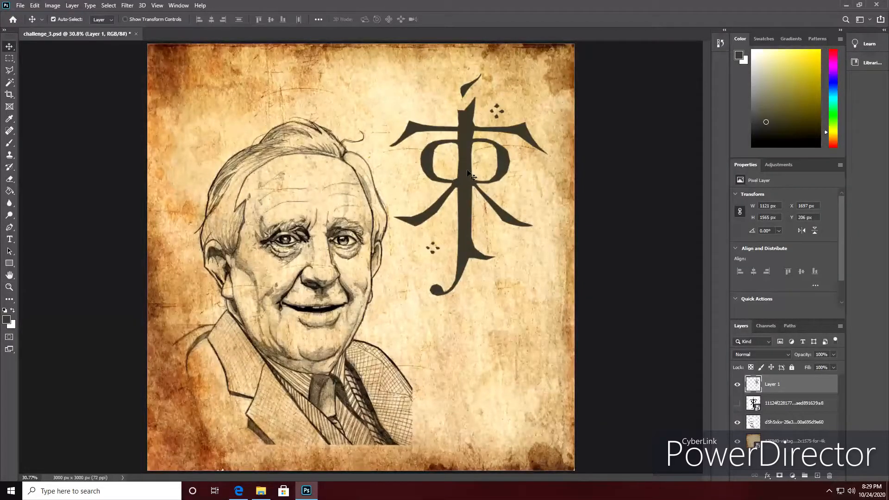
left_click_drag(466, 137, 468, 134)
key("ctrl+t")
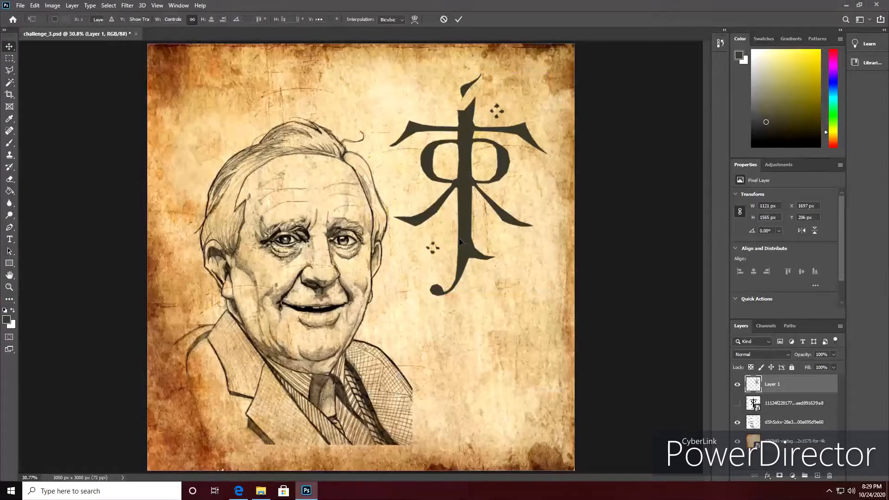
left_click_drag(389, 295, 402, 276)
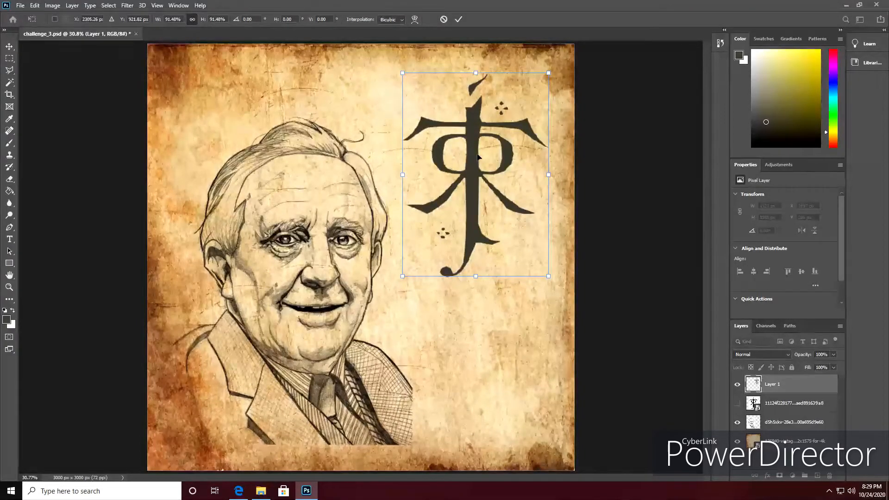
key("Return")
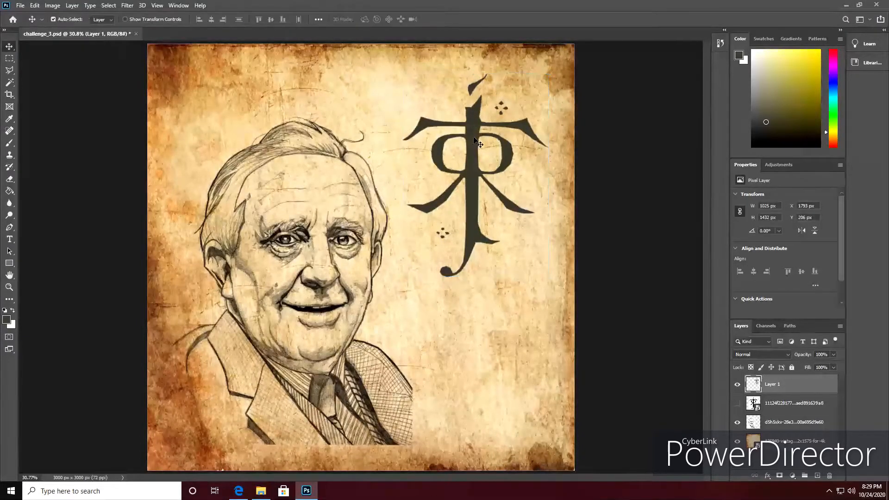
left_click_drag(471, 140, 474, 152)
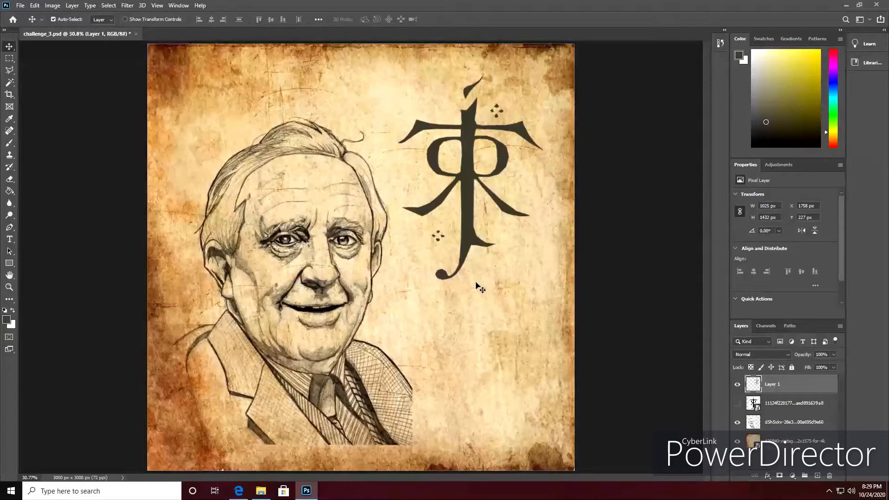
Add a black Multiply drop shadow to Layer 1 at 90°, with distance 13 px, spread 14% and size 8 px, and collapse its effects list.
double_click(816, 386)
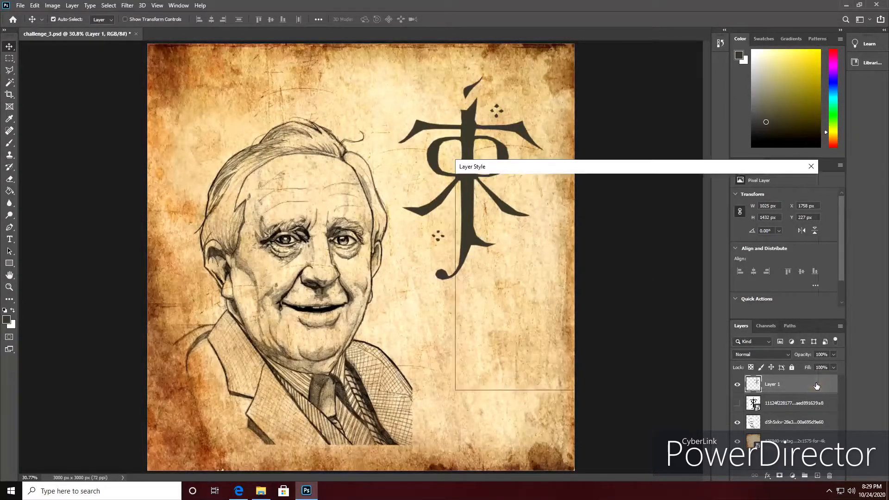
left_click(479, 344)
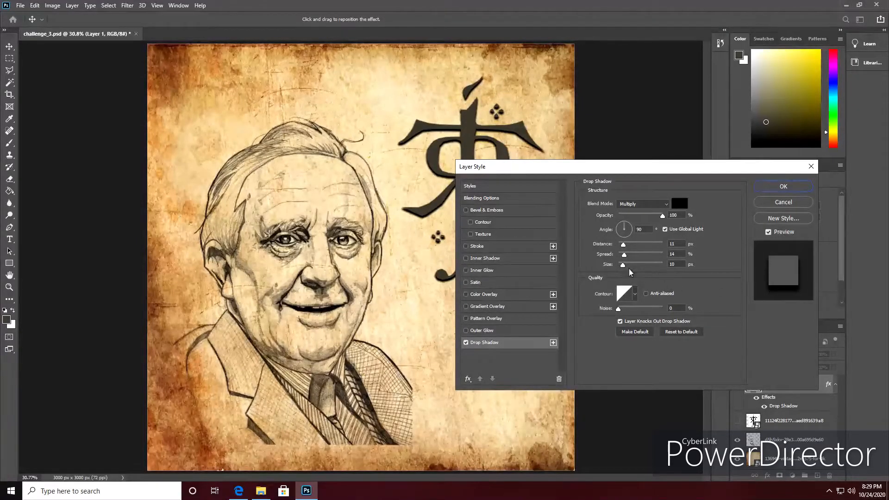
mouse_move(623, 265)
left_mouse_down()
mouse_move(646, 267)
mouse_move(622, 268)
left_mouse_up()
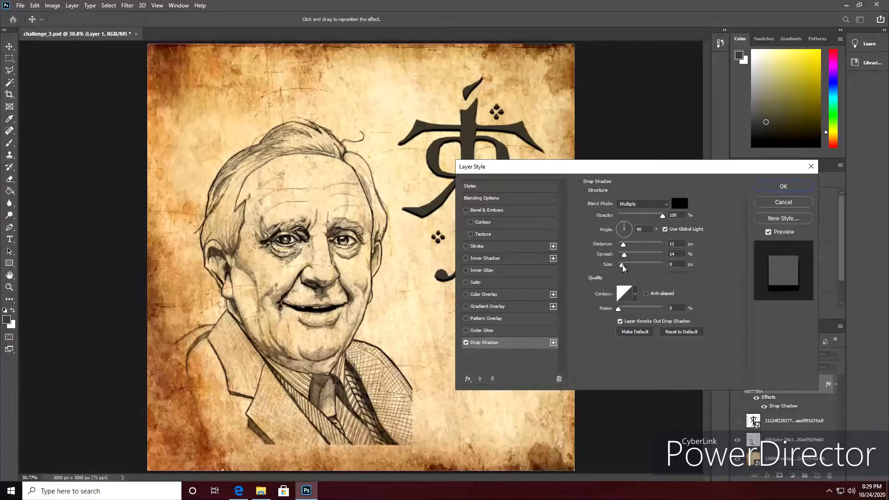
mouse_move(625, 255)
left_mouse_down()
mouse_move(653, 257)
mouse_move(626, 260)
mouse_move(626, 245)
mouse_move(650, 251)
mouse_move(626, 247)
left_mouse_up()
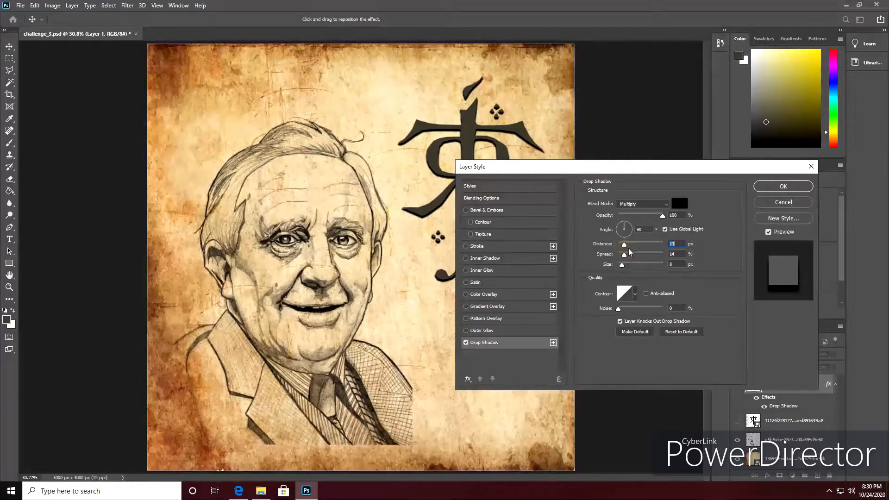
left_click(768, 190)
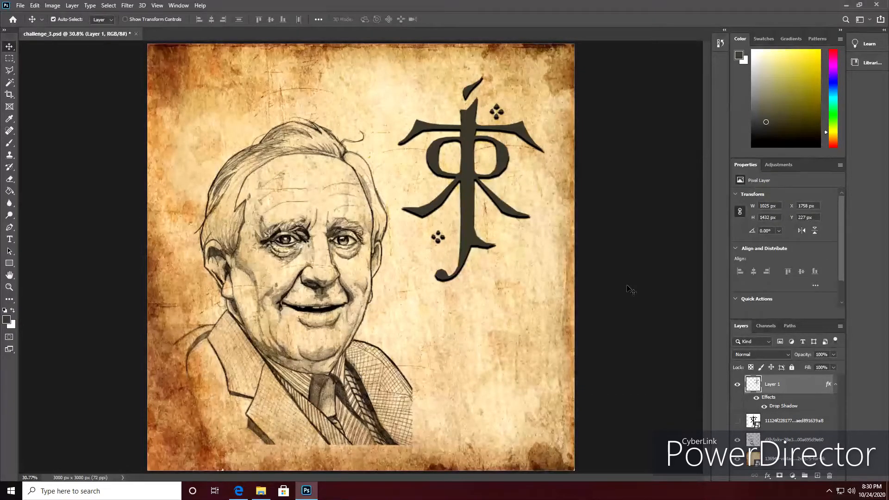
left_click(837, 385)
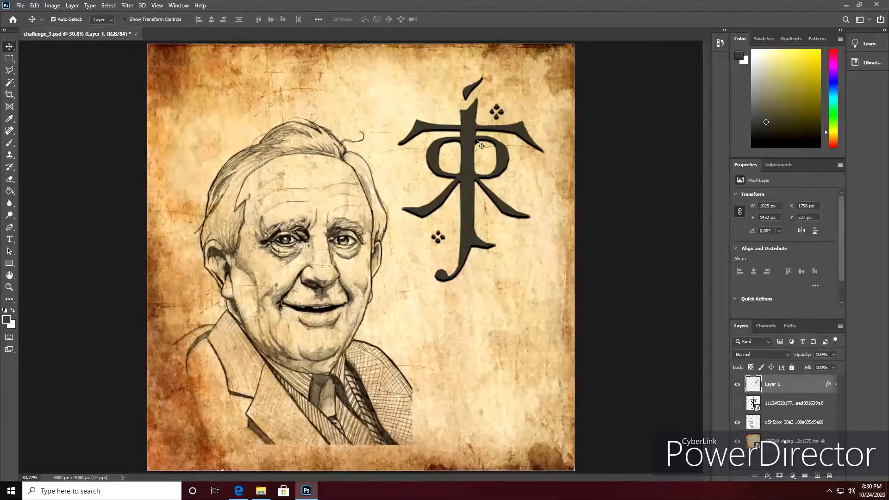
Reduce Layer 1's fill to 73%, keeping its opacity at 100%, and save the document.
left_click(834, 354)
left_click_drag(791, 369, 833, 356)
left_click(834, 369)
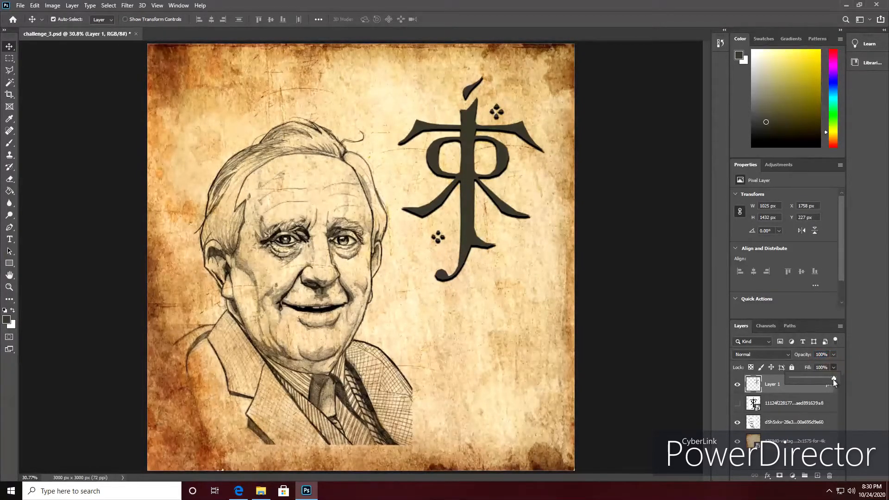
left_click_drag(794, 384, 791, 383)
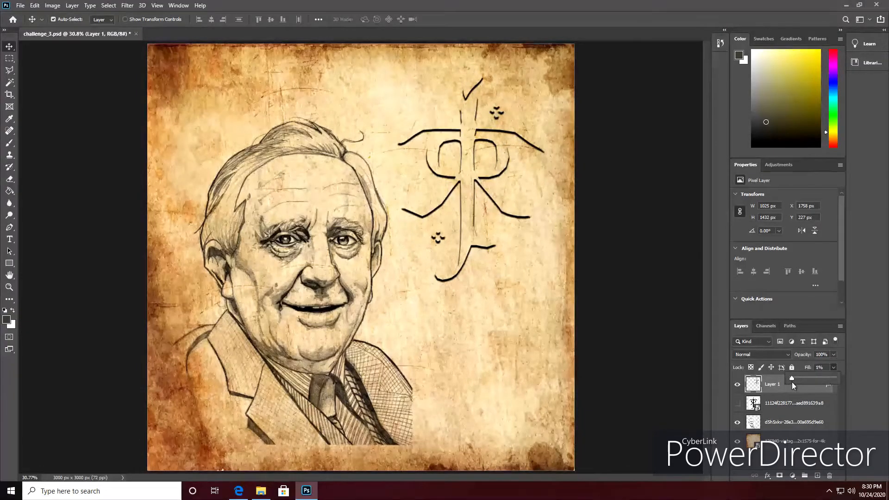
left_click_drag(804, 383, 823, 379)
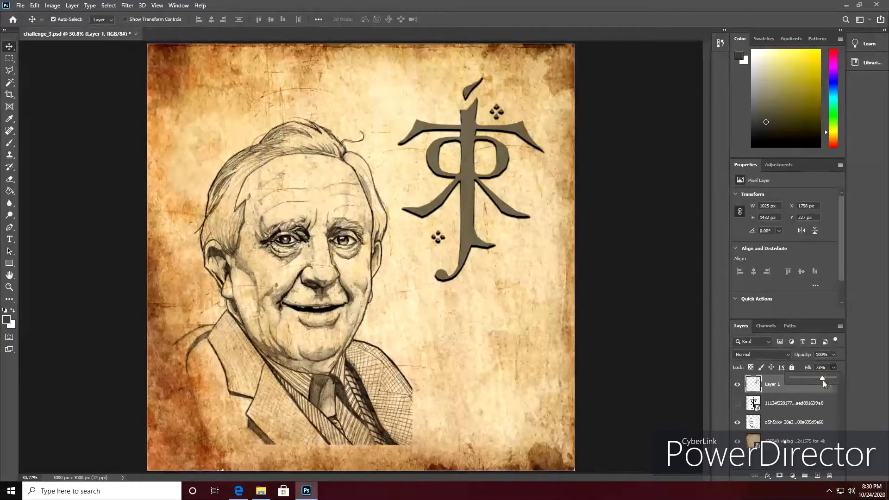
left_click(835, 368)
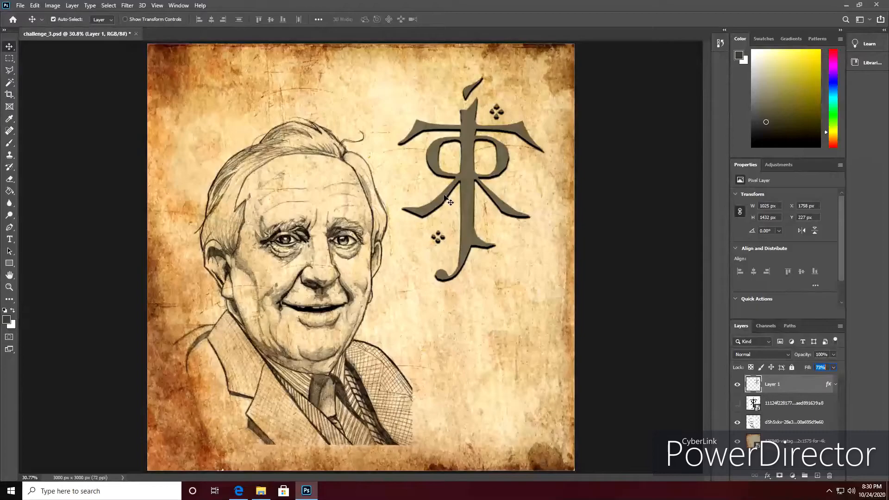
left_click(20, 5)
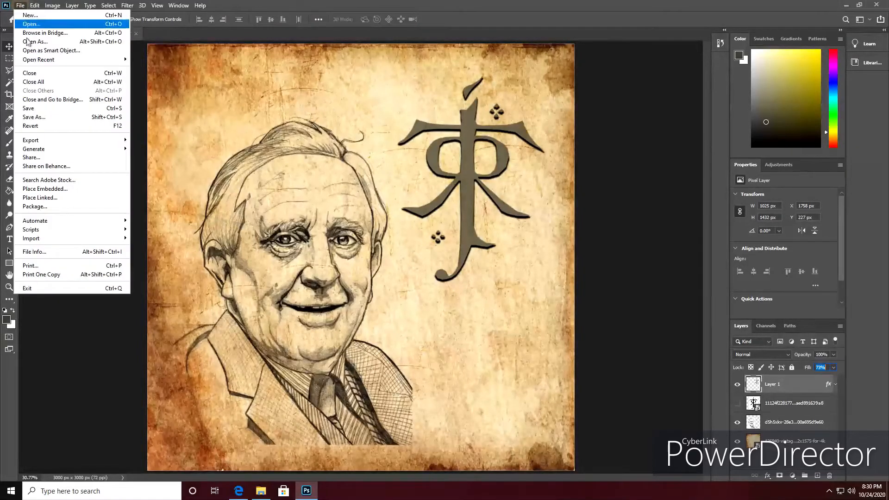
left_click(28, 108)
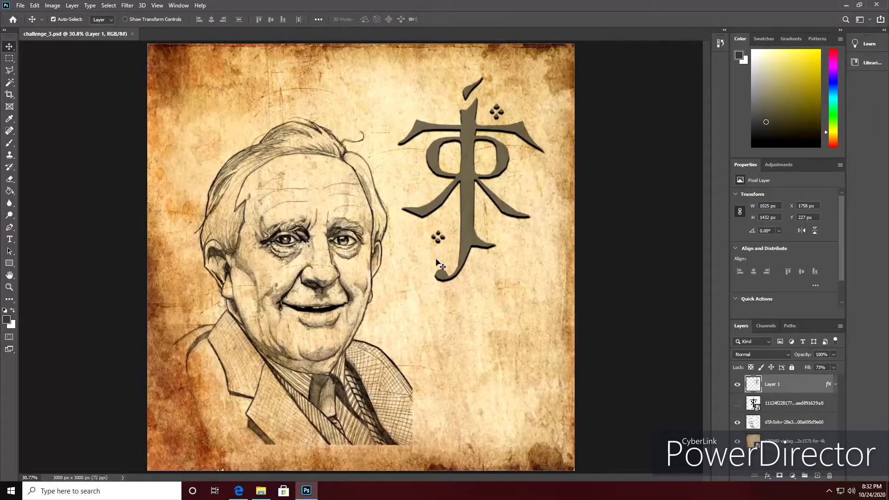
Fill a new top layer with the green-brown radial gradient from the canvas's upper left to lower right and set its blend mode to Multiply.
left_click(817, 476)
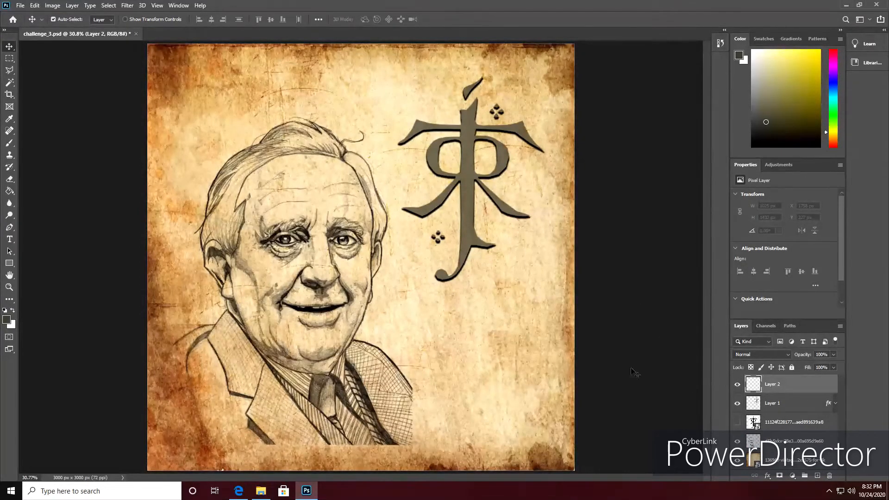
left_click(17, 193)
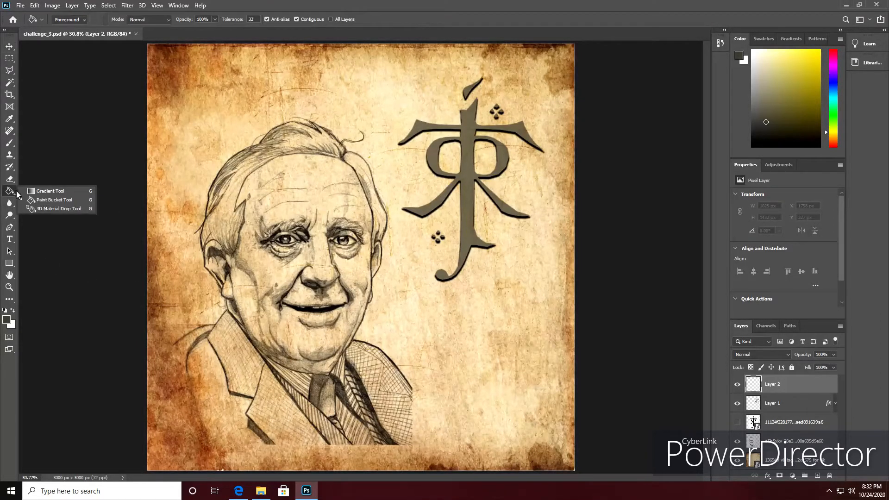
left_click(50, 193)
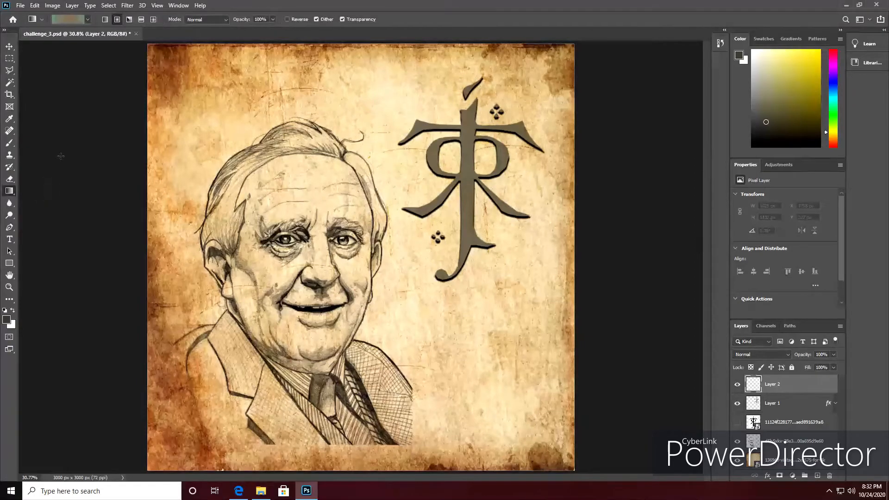
left_click(72, 22)
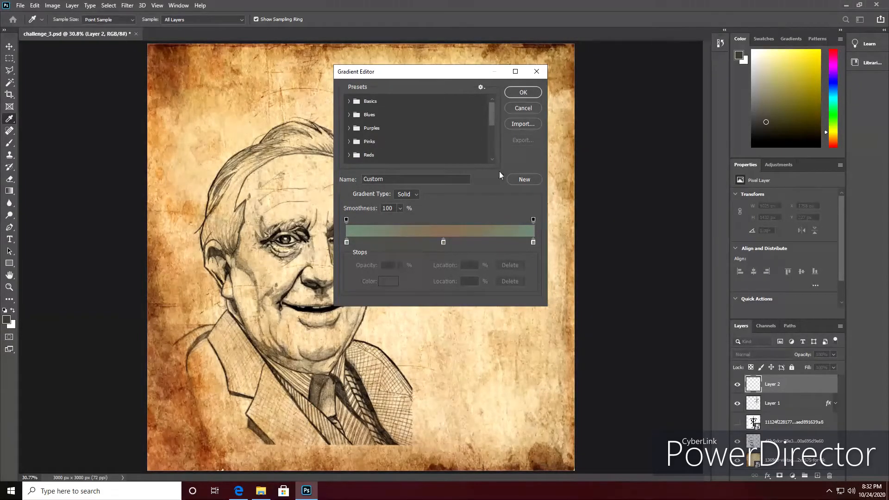
left_click(520, 101)
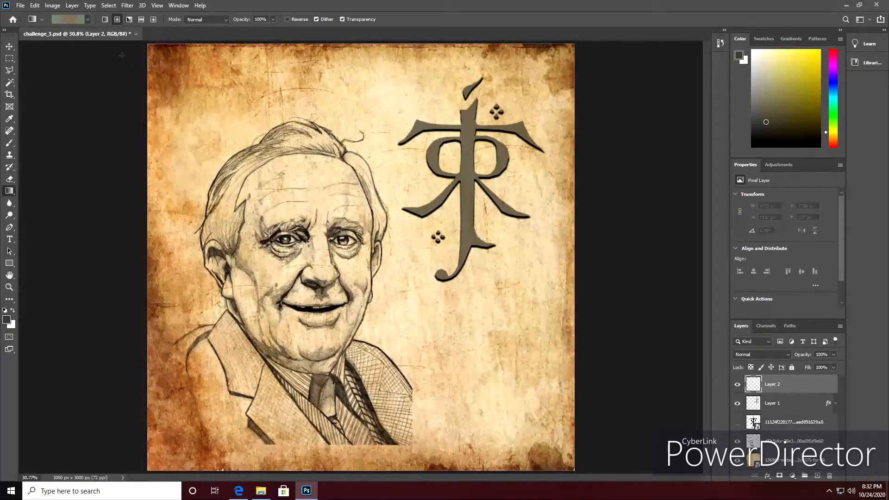
left_click(116, 20)
left_click_drag(129, 54, 617, 429)
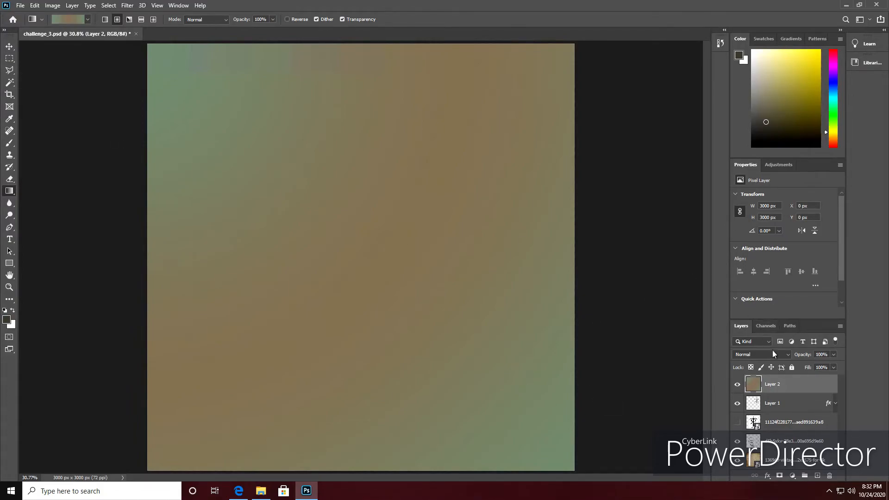
left_click(788, 355)
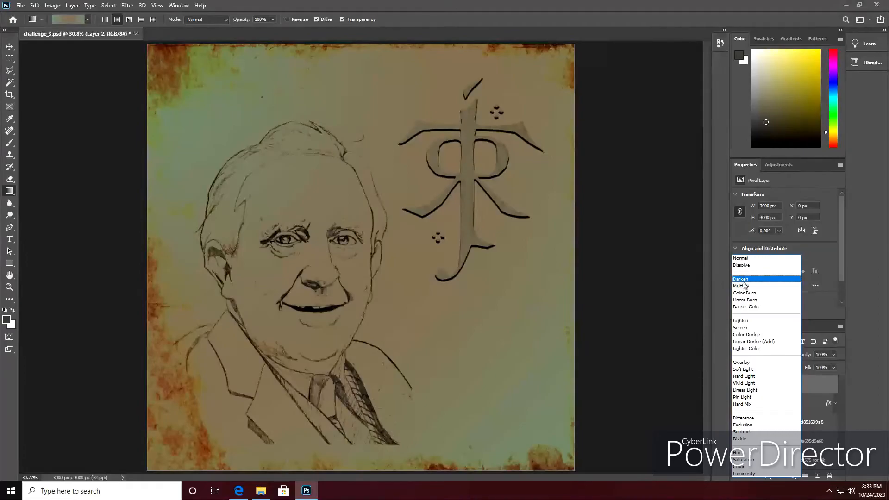
left_click(743, 286)
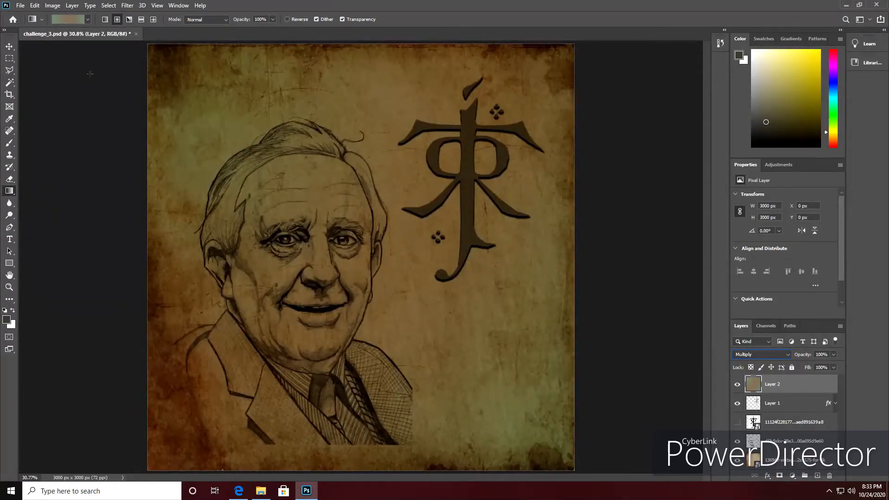
Cut an inset rectangle of about 2698 x 2744 px from the gradient layer to a new layer and set that layer's fill to 0%.
left_click(10, 60)
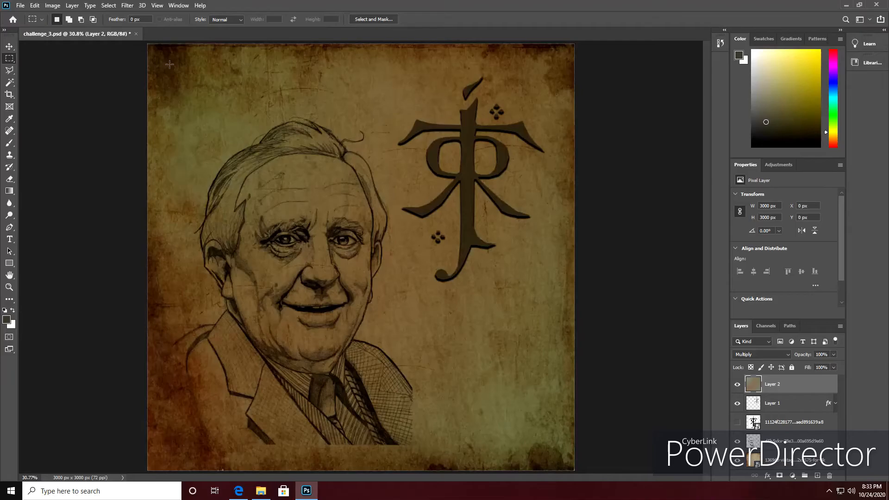
left_click_drag(168, 60, 551, 451)
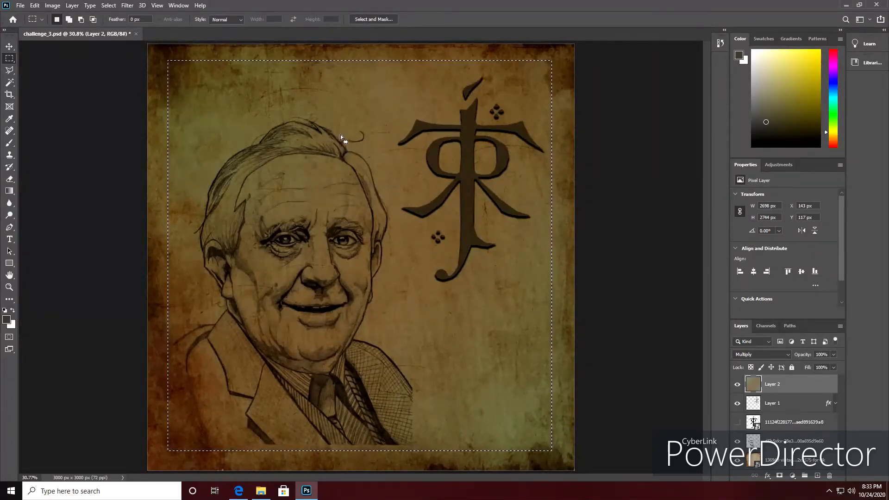
right_click(380, 225)
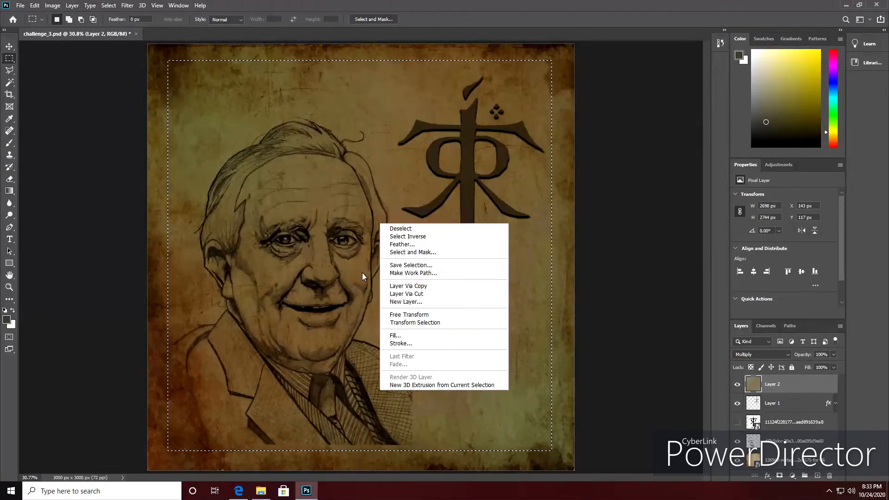
left_click(414, 295)
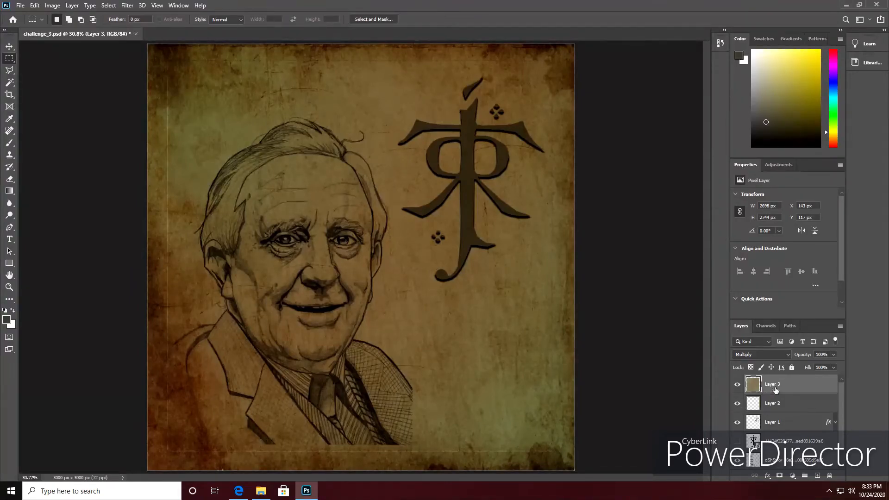
left_click(834, 368)
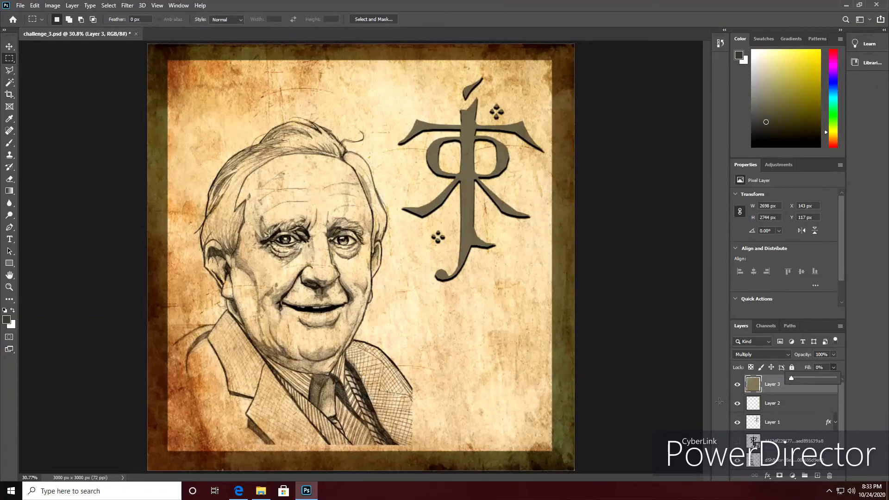
left_click(819, 392)
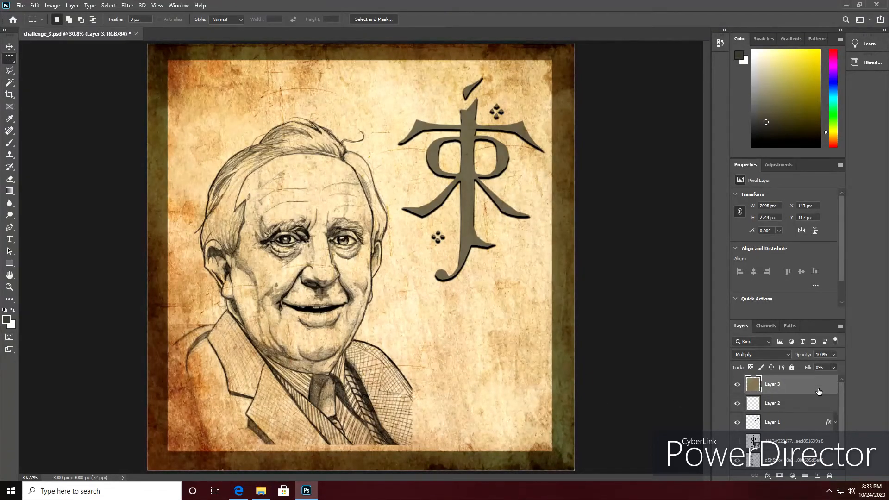
Add a black Multiply drop shadow to Layer 3 at 132°, distance 17 px, spread 14% and size 32 px, and save the document.
double_click(818, 389)
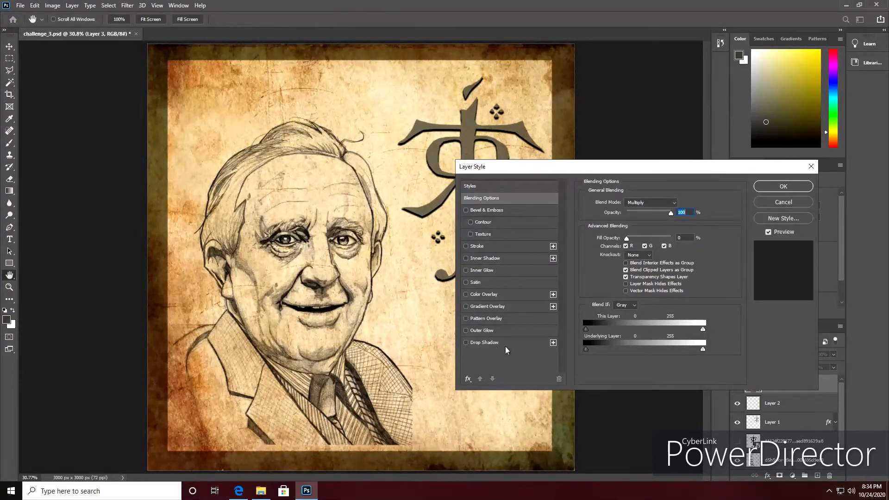
left_click(483, 343)
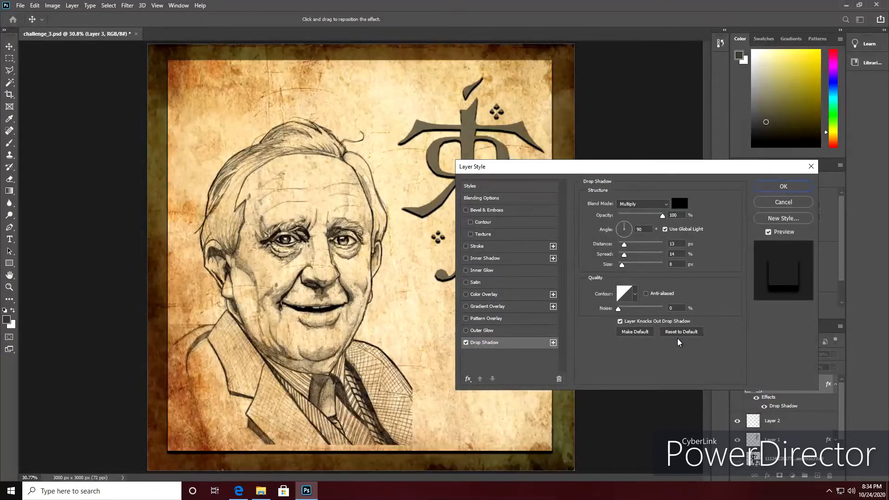
left_click_drag(629, 233, 620, 226)
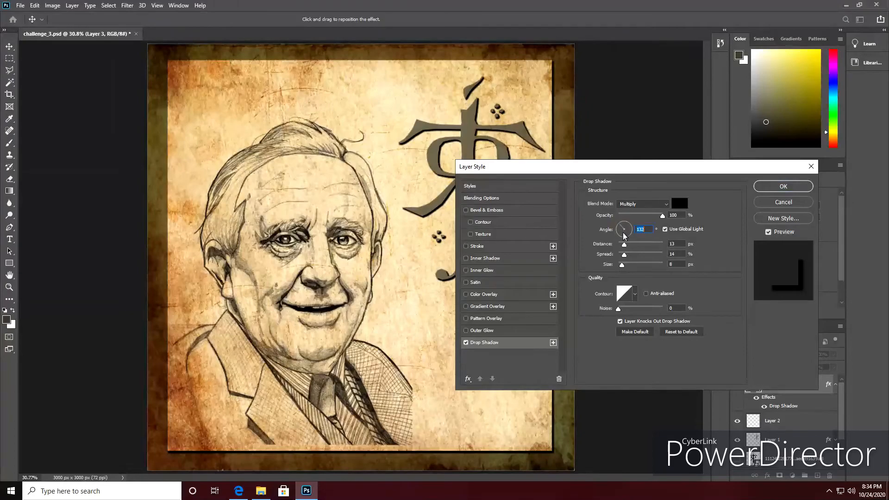
left_click_drag(624, 245, 628, 265)
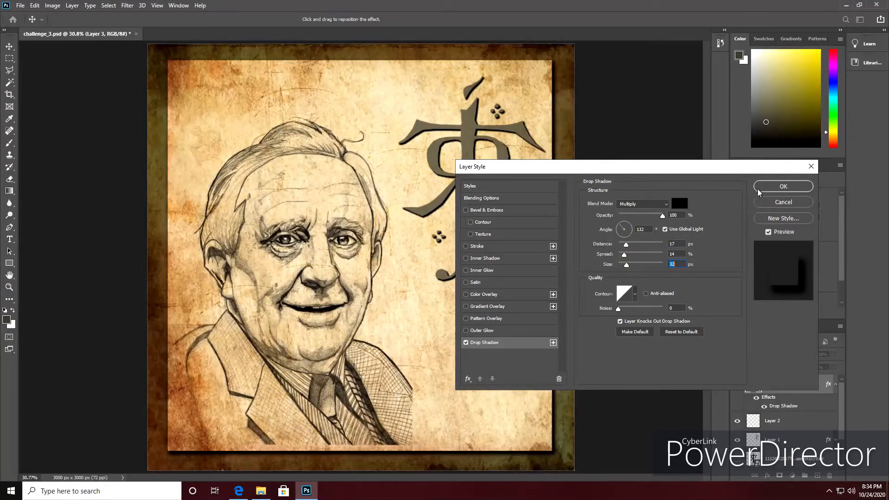
left_click(783, 186)
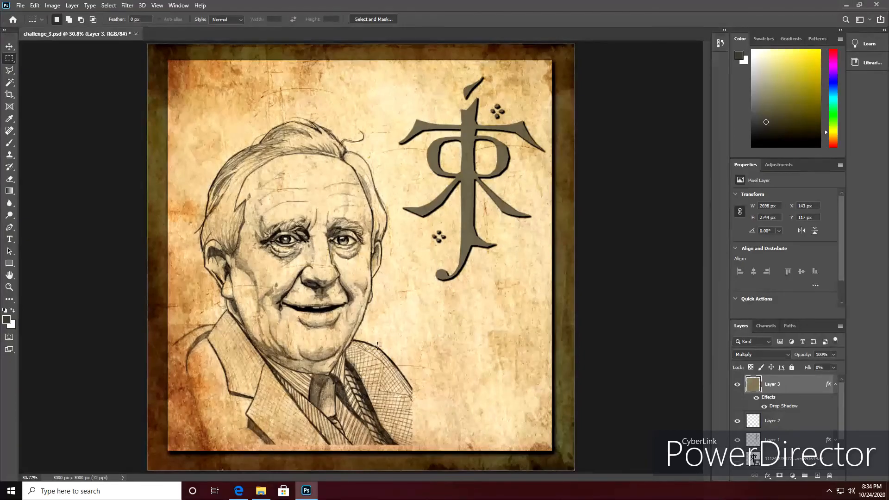
left_click(20, 6)
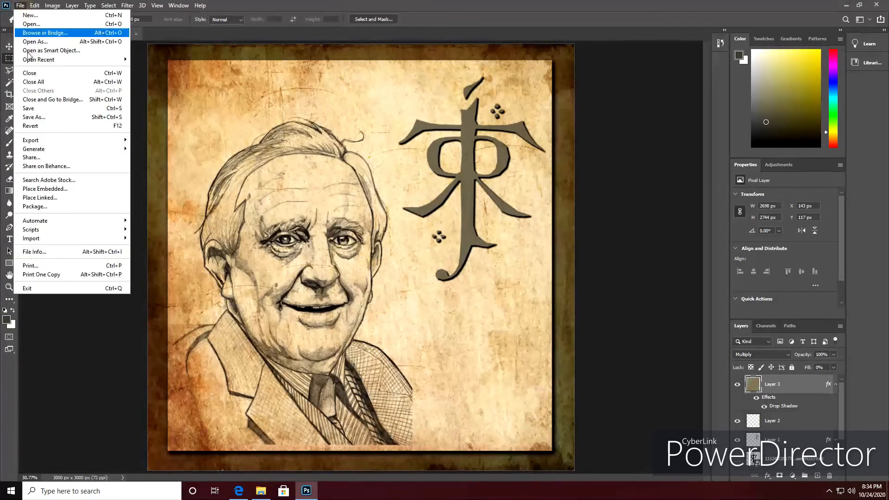
left_click(37, 110)
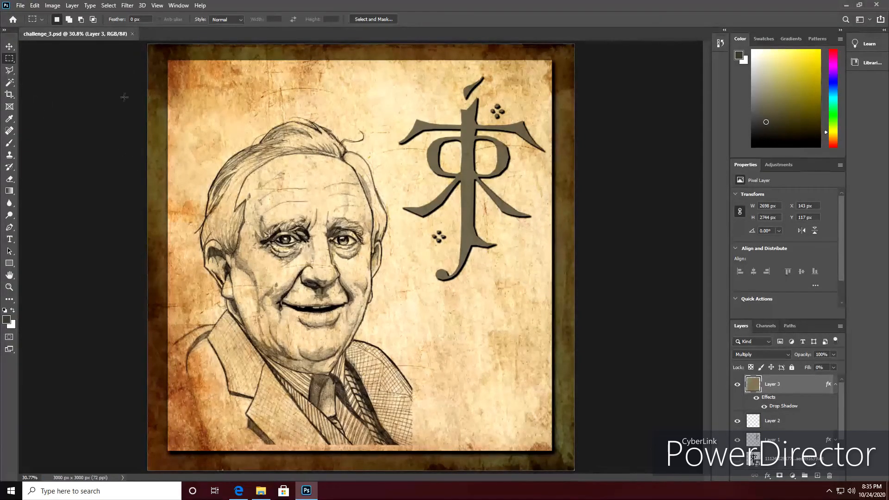
Save a JPEG copy named challenge_3 in the assignment_6 folder at maximum quality 12 with the Baseline ("Standard") format.
left_click(19, 6)
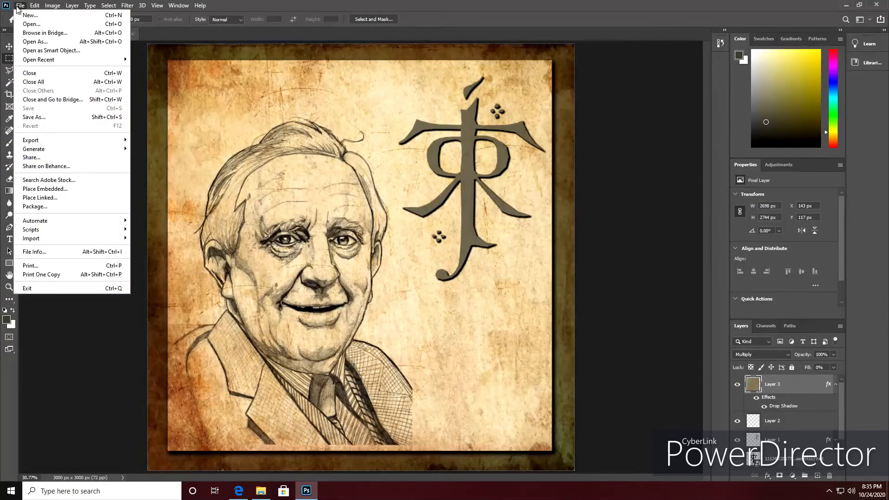
left_click(48, 118)
left_click(509, 326)
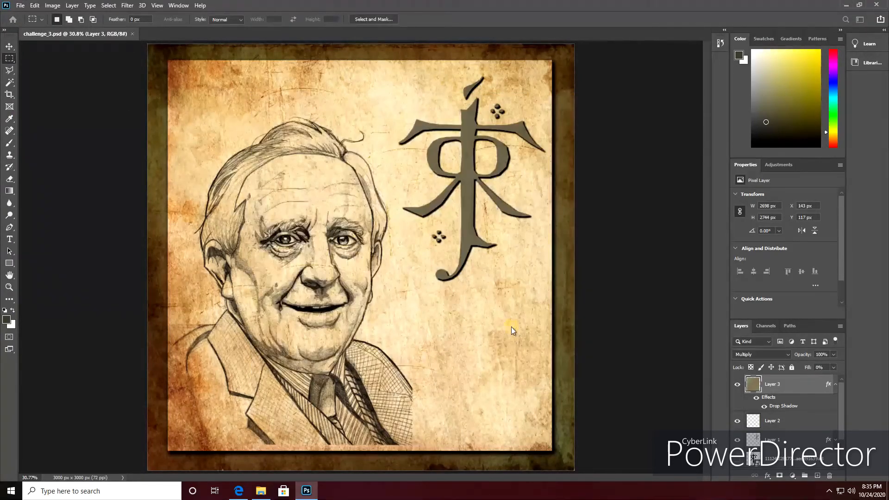
left_click(114, 214)
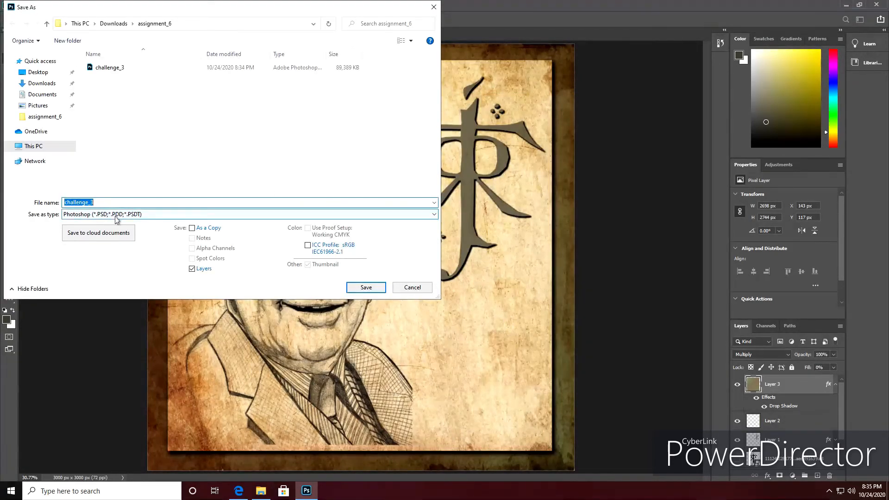
left_click(90, 285)
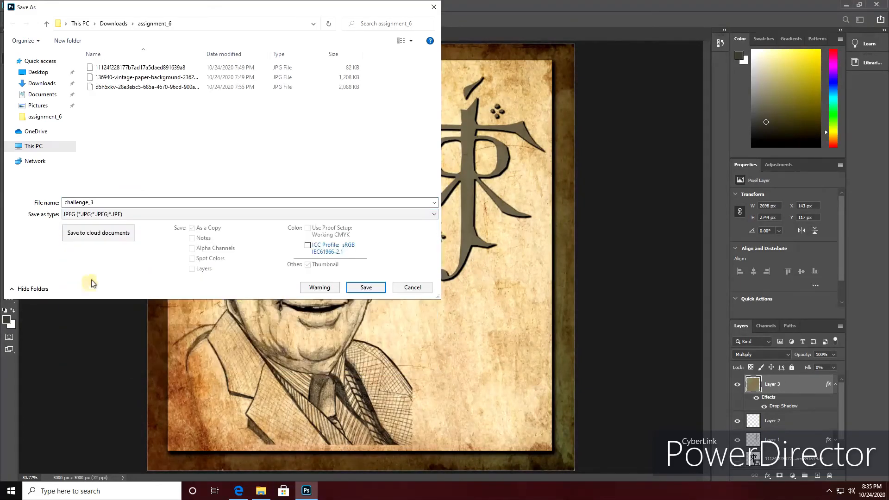
left_click(366, 288)
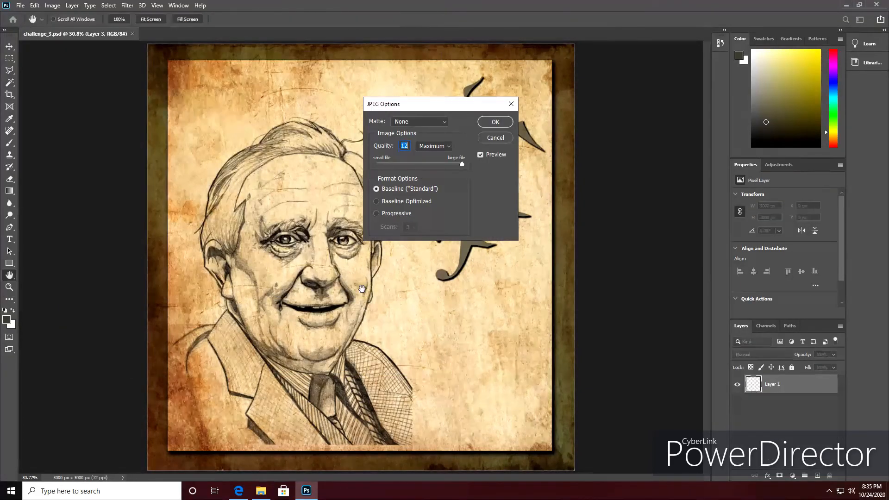
left_click(495, 122)
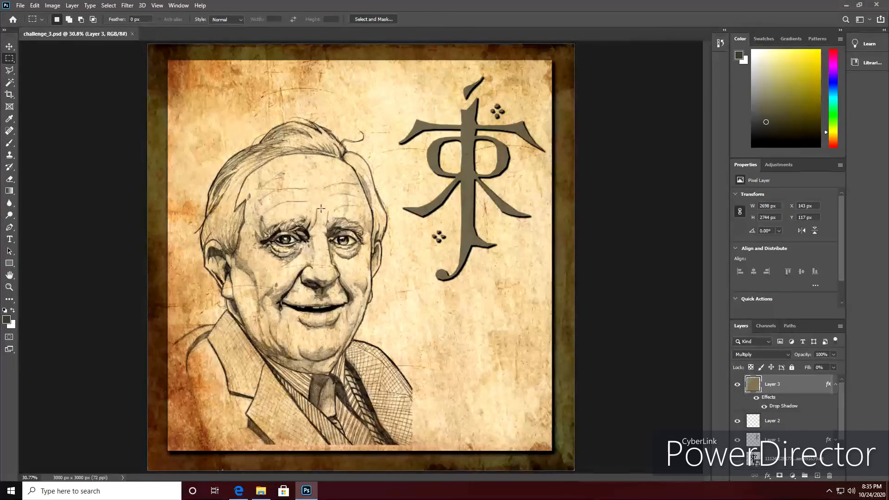
Collapse Layer 3's effects list and exit the program, saving the changes to challenge_3.psd.
left_click(836, 384)
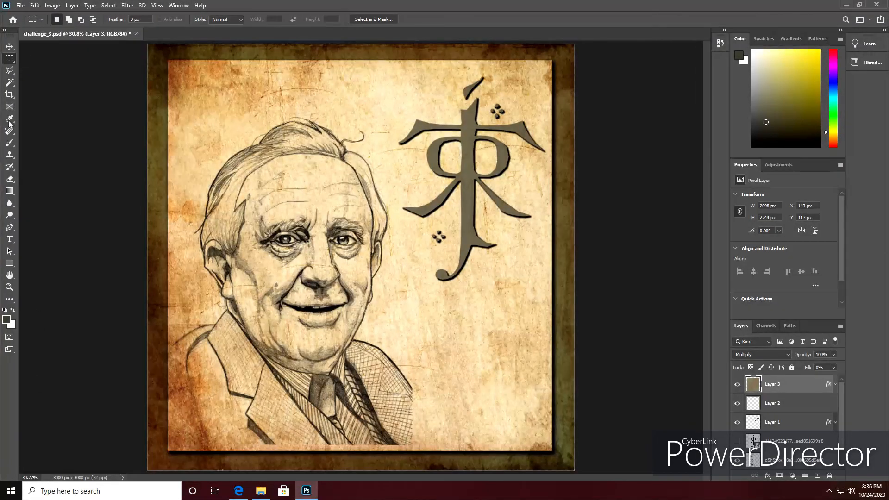
left_click(19, 5)
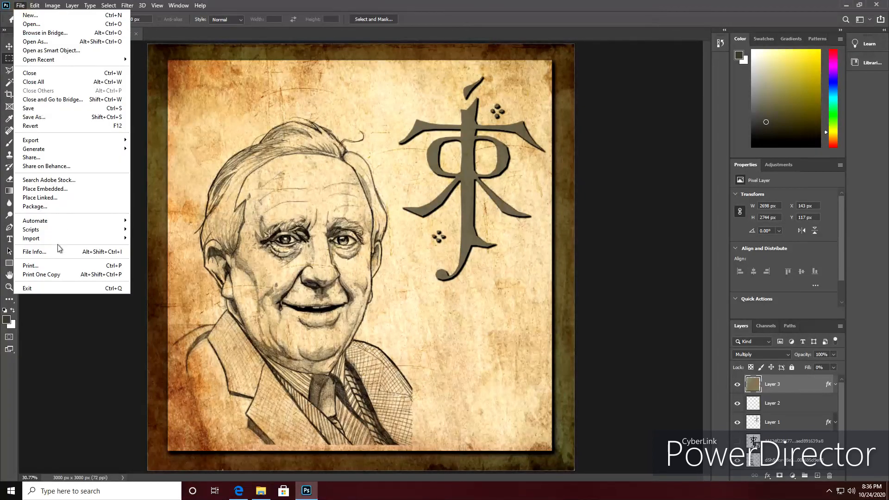
left_click(46, 289)
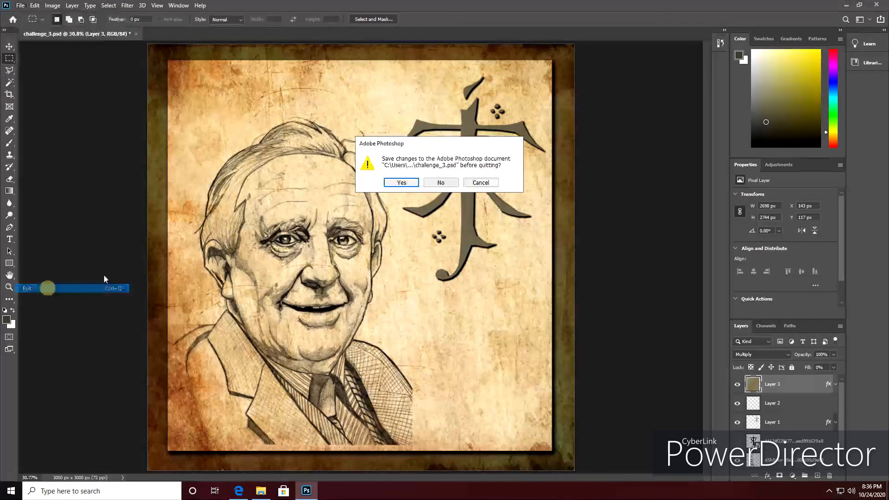
left_click(402, 182)
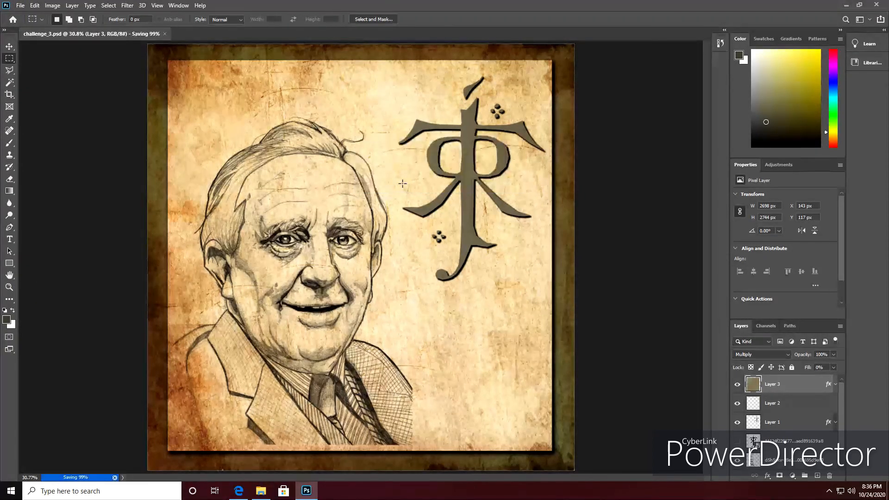